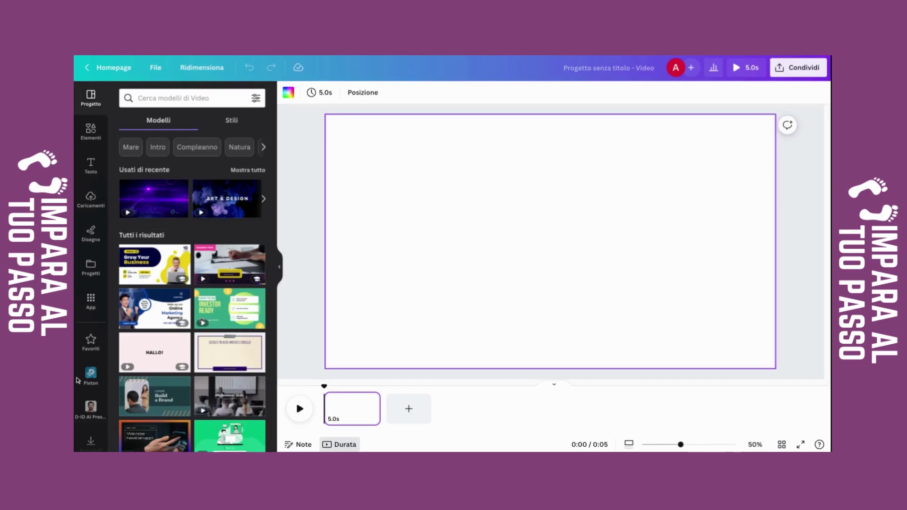
Step: Open the text-to-image generator "Da testo a immagine" from the available apps
click(91, 313)
scroll(274, 173, down, 5)
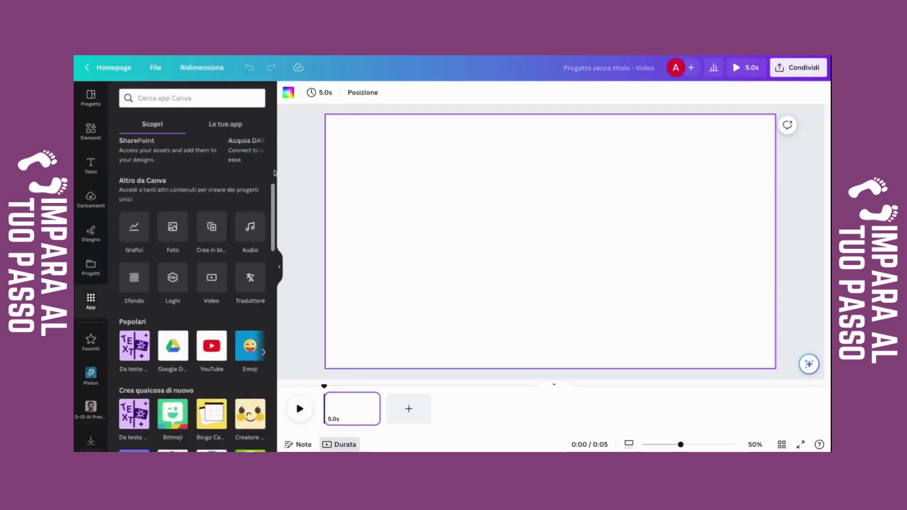
scroll(247, 246, down, 1)
click(134, 299)
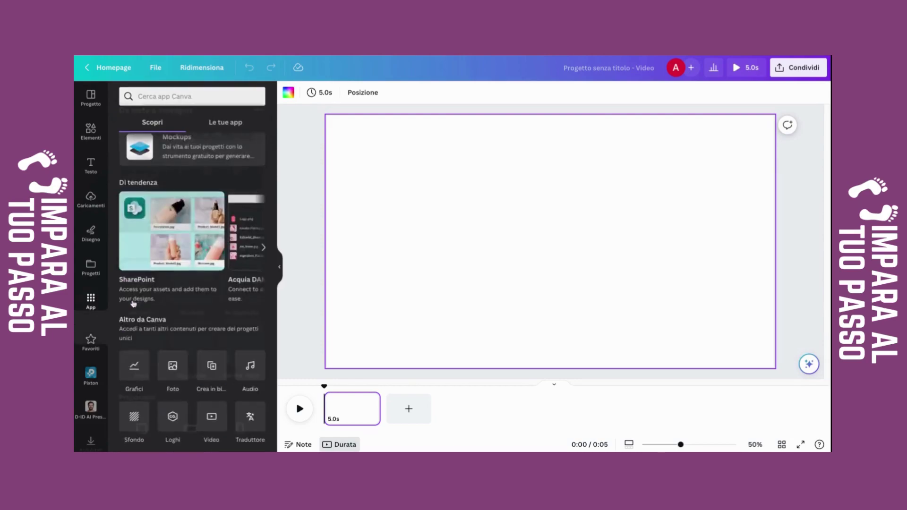
click(204, 155)
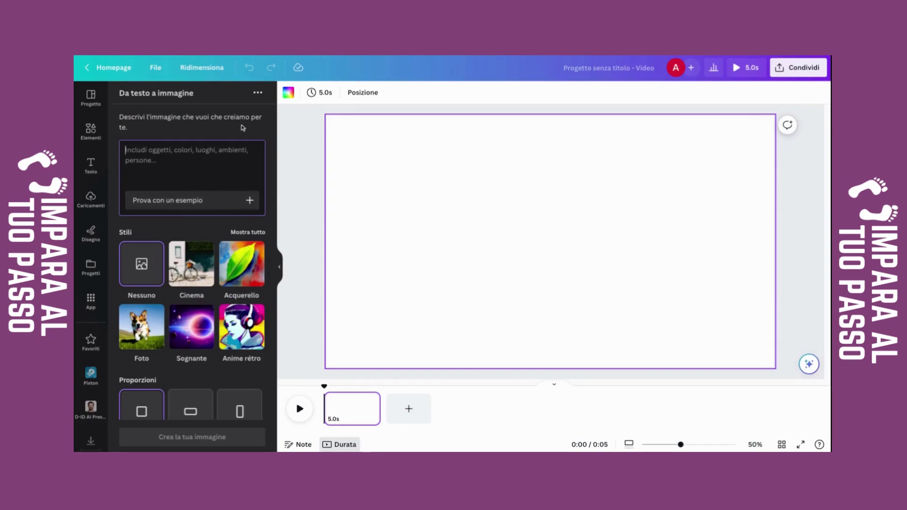
Step: Generate landscape images from the prompt "a cartoon village with a house at back, foground a lush green garden and a river"
text(a cartoon village with a house at back, foground a lush green garden and a river)
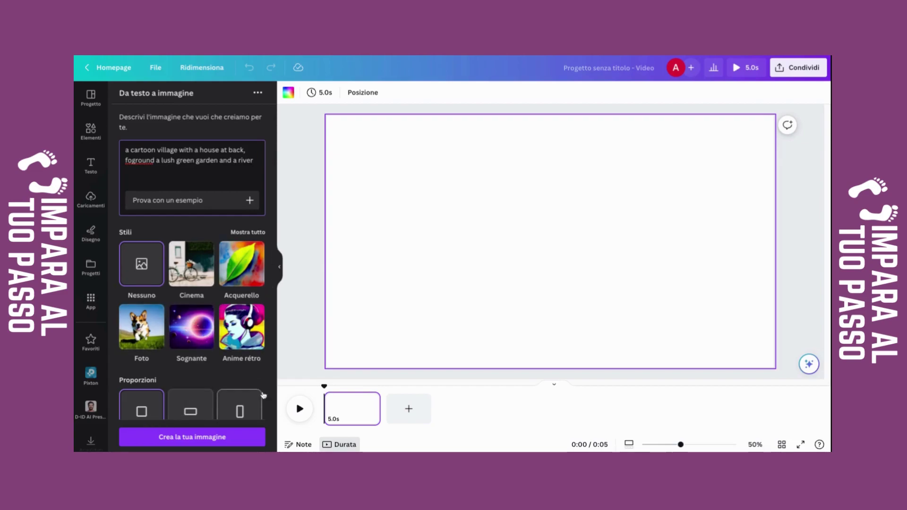
click(185, 412)
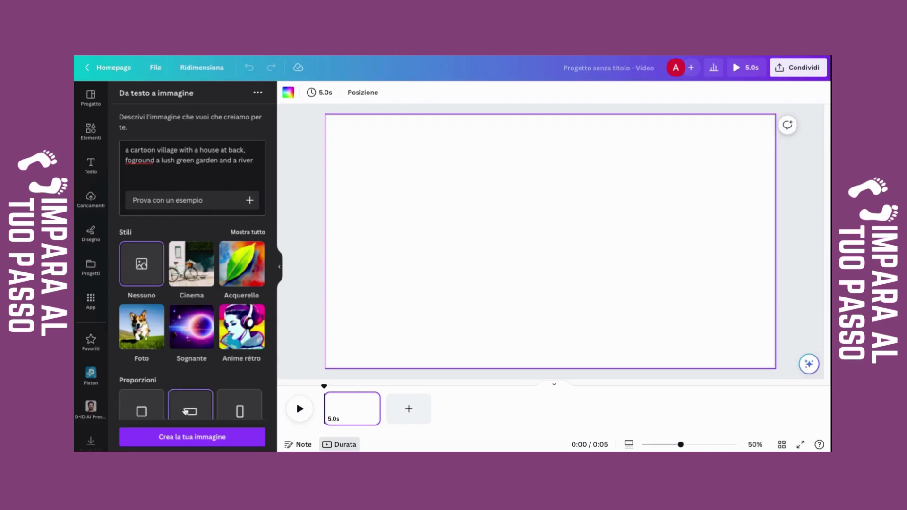
click(206, 438)
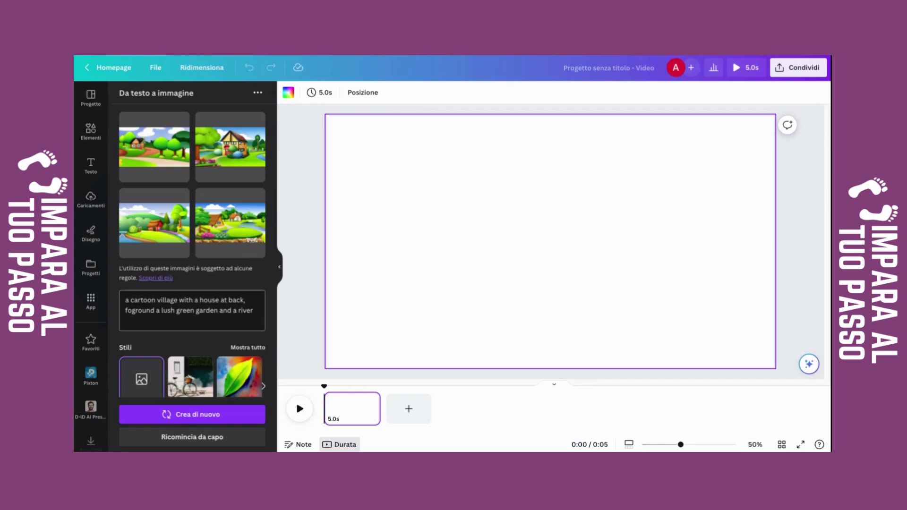
Step: Add the fourth generated village image to the page and set it as the background
click(234, 232)
right_click(574, 262)
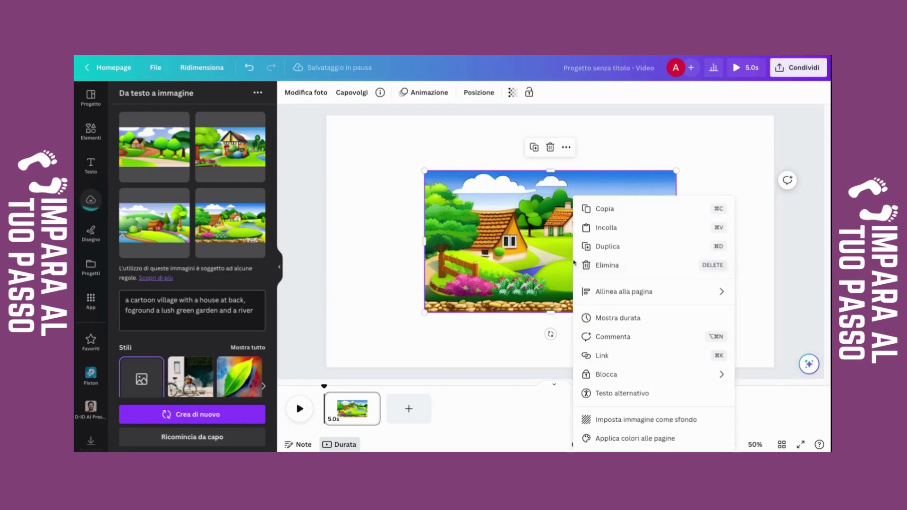
click(641, 421)
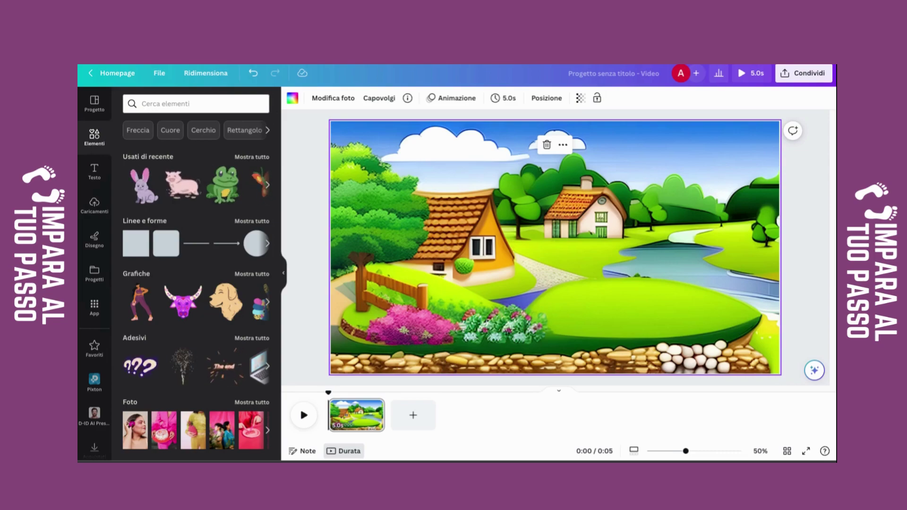
Step: Search the elements for "fishes", show all graphics, and insert the red fish with yellow fins
click(176, 104)
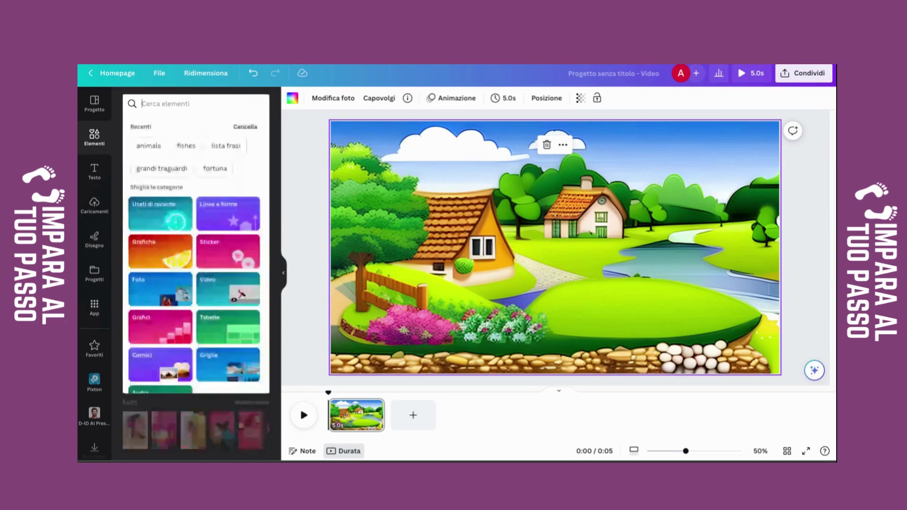
click(186, 146)
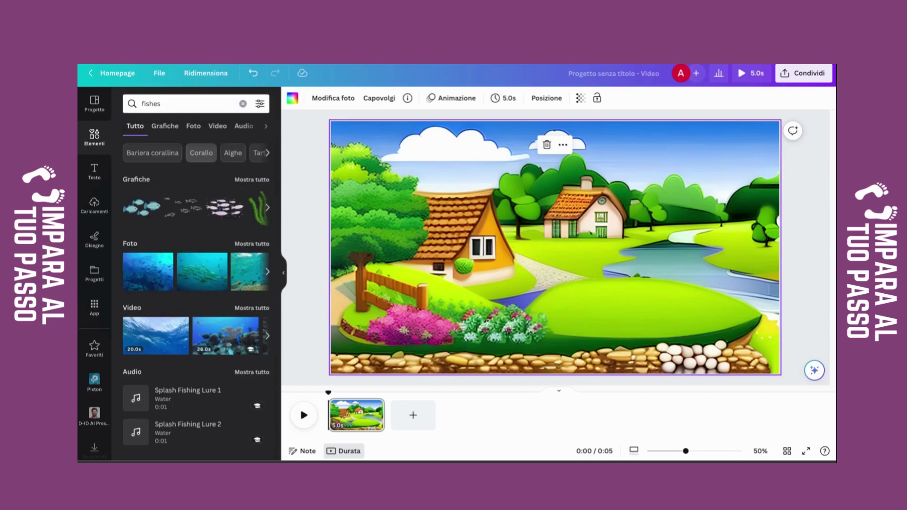
click(245, 180)
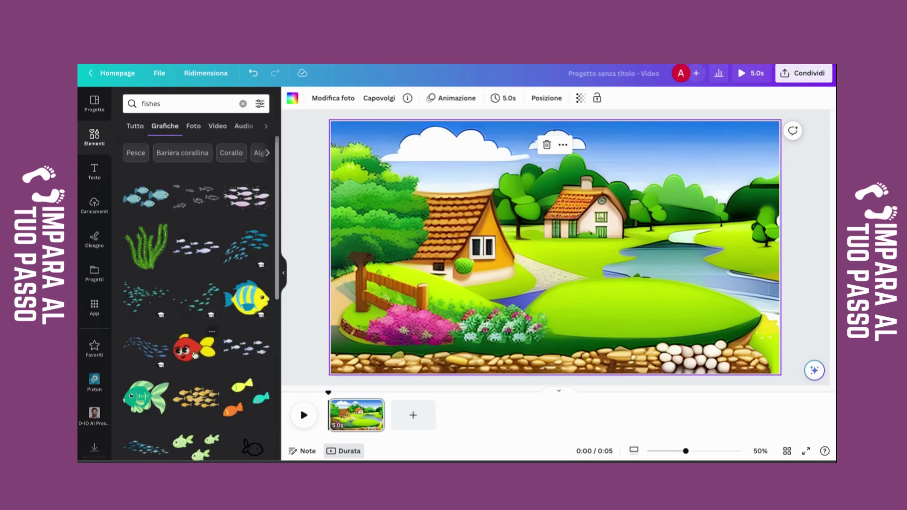
scroll(278, 189, down, 6)
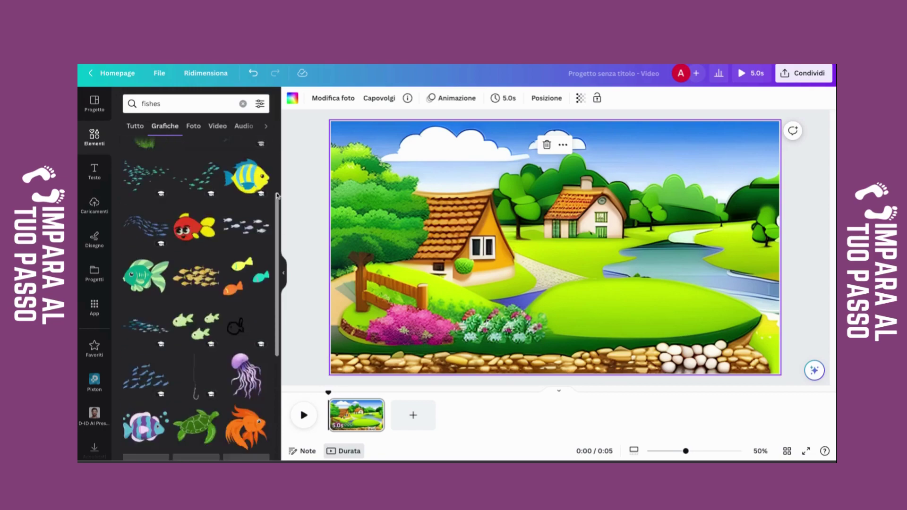
scroll(278, 196, down, 5)
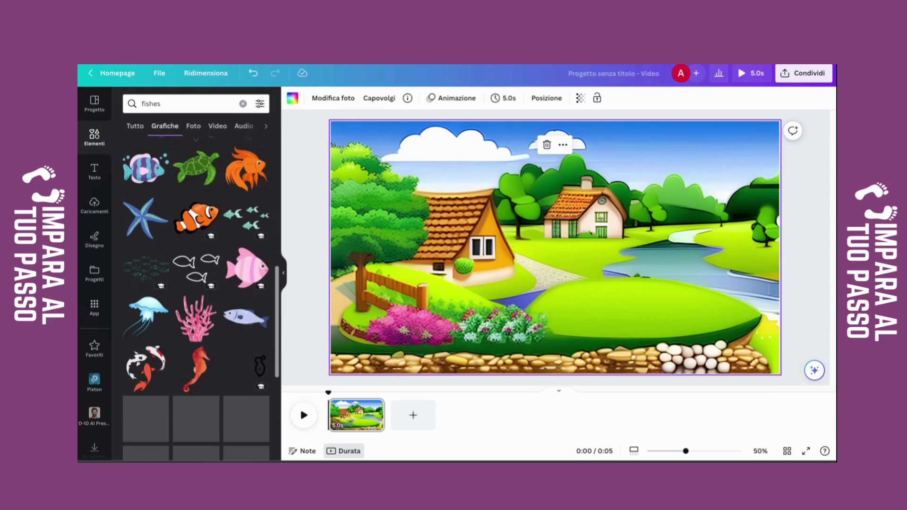
scroll(196, 297, down, 1)
scroll(196, 298, up, 10)
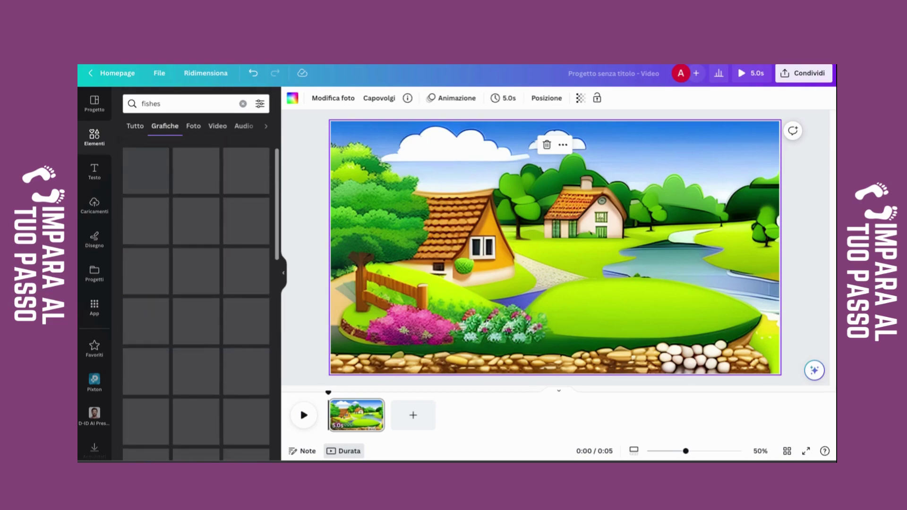
click(194, 325)
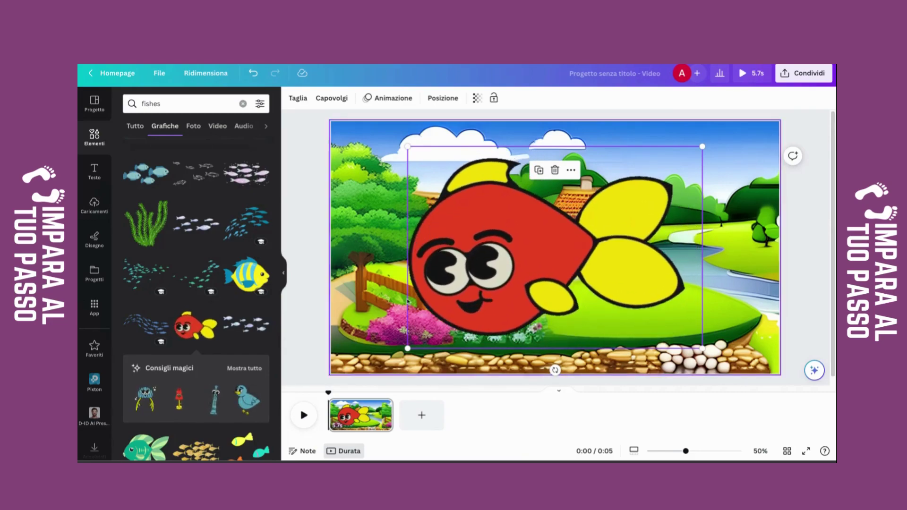
Step: Scale the red fish down, place it in the river, and duplicate it into a row of four fish
drag(406, 348, 676, 255)
click(655, 233)
drag(673, 271, 741, 286)
drag(673, 269, 710, 275)
click(667, 265)
click(702, 275)
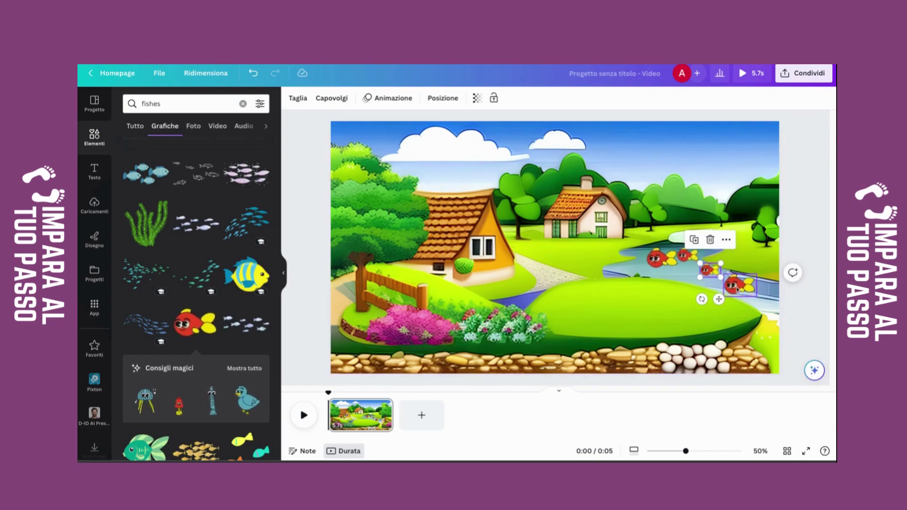
click(738, 284)
drag(757, 297, 717, 283)
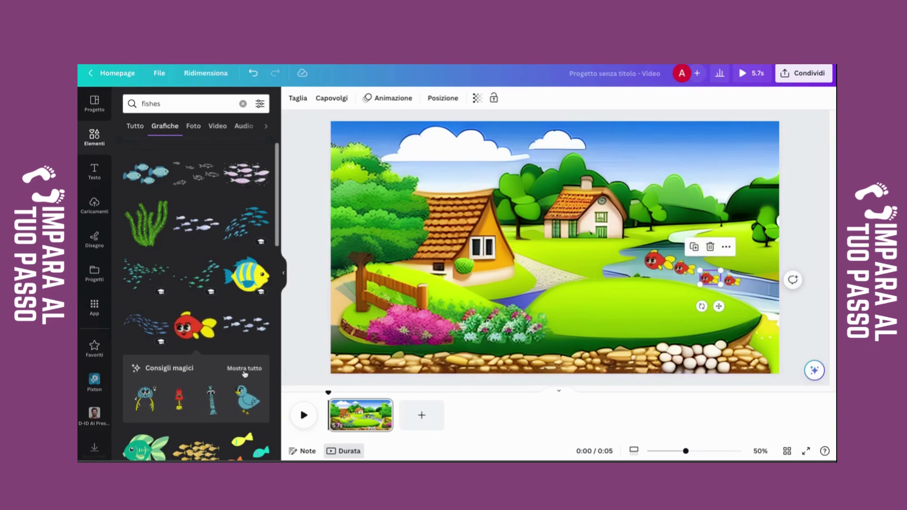
Step: Show all stickers suggested for the fish and insert the blue duck
click(244, 368)
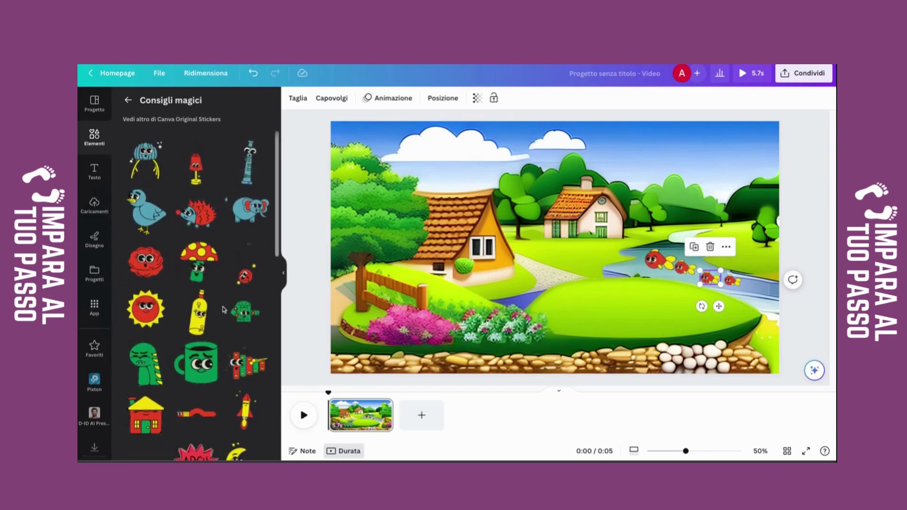
scroll(278, 188, down, 5)
scroll(276, 189, up, 5)
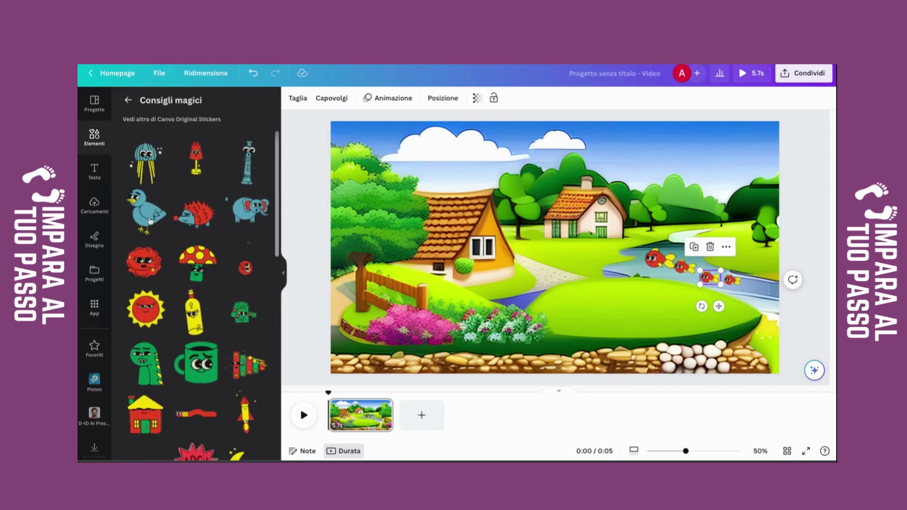
click(146, 208)
Step: Scale the blue duck down onto the front lawn and line up four smaller copies behind it
drag(457, 146, 673, 308)
click(579, 266)
click(582, 270)
drag(601, 317, 637, 325)
click(648, 313)
click(594, 306)
drag(661, 316, 676, 331)
drag(606, 313, 604, 316)
click(622, 324)
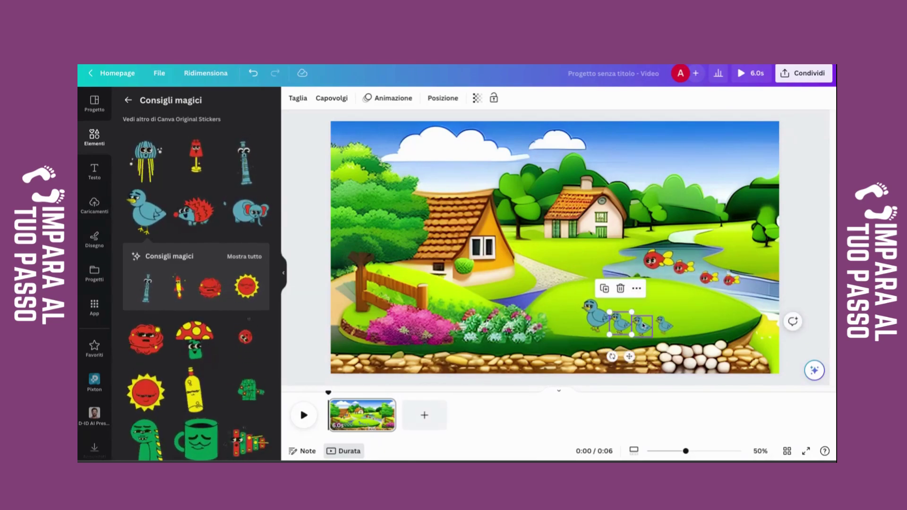
click(643, 326)
mouse_move(667, 326)
mouse_down()
mouse_move(690, 327)
mouse_move(676, 318)
mouse_move(686, 326)
mouse_up()
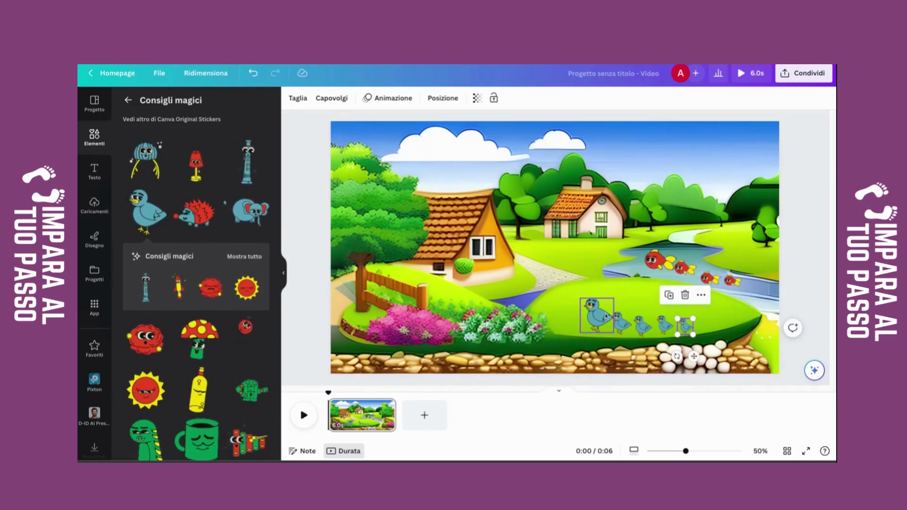
Step: Insert the smiling red-and-yellow sun sticker, scale it down, and place it in the sky above the river
mouse_move(262, 288)
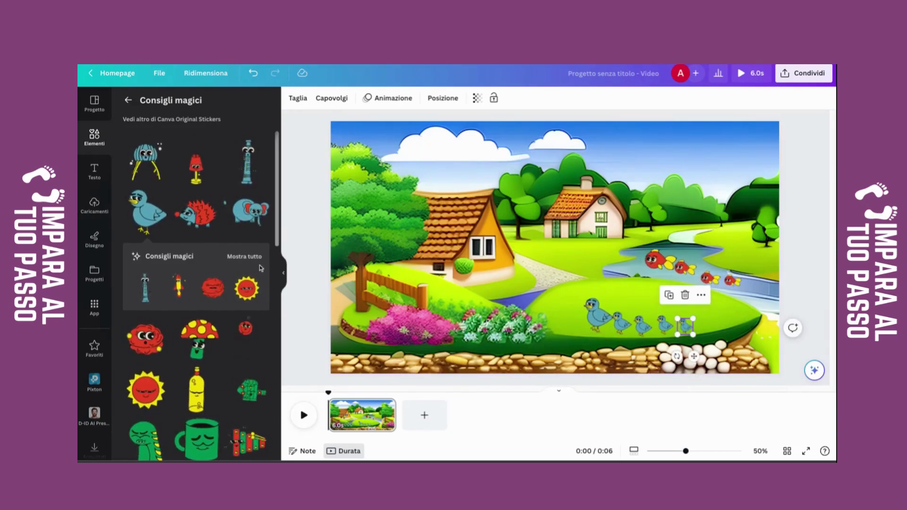
click(261, 288)
drag(467, 348, 566, 234)
drag(604, 188, 714, 159)
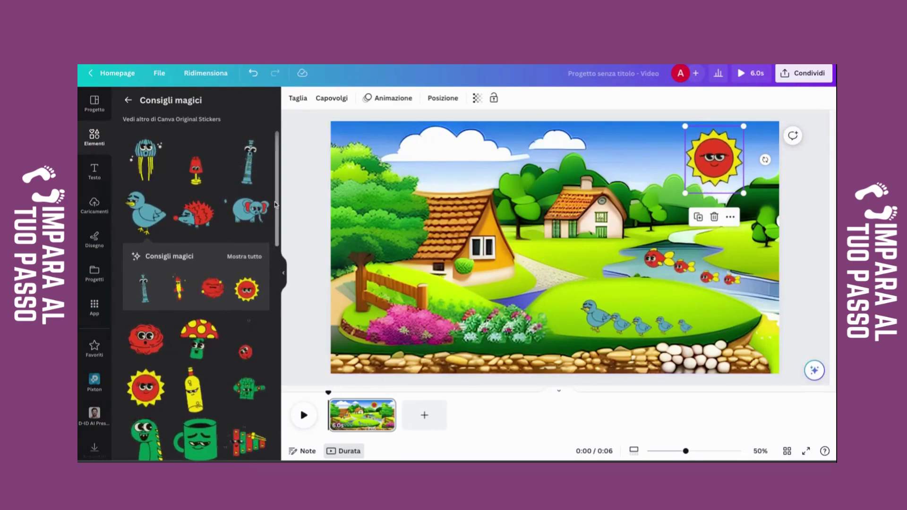
Step: Filter the "fishes" search to animated elements and show all matching graphics
click(128, 100)
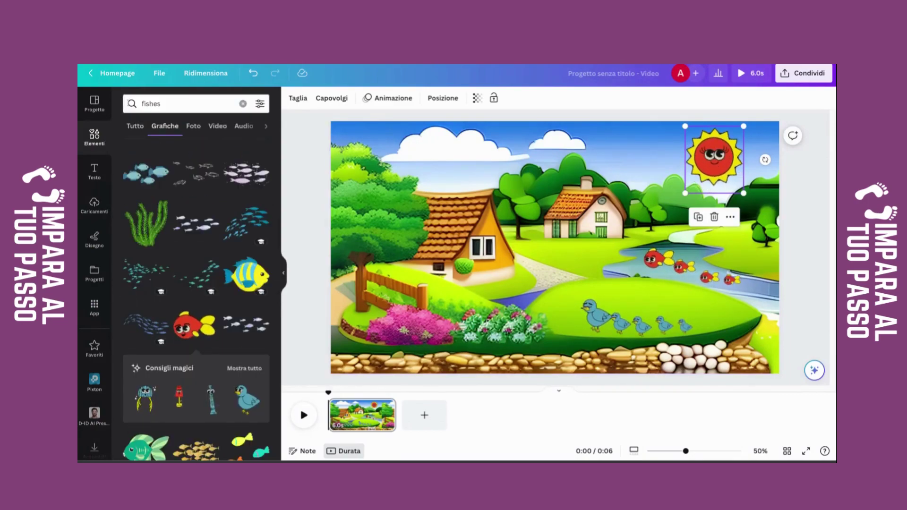
click(174, 105)
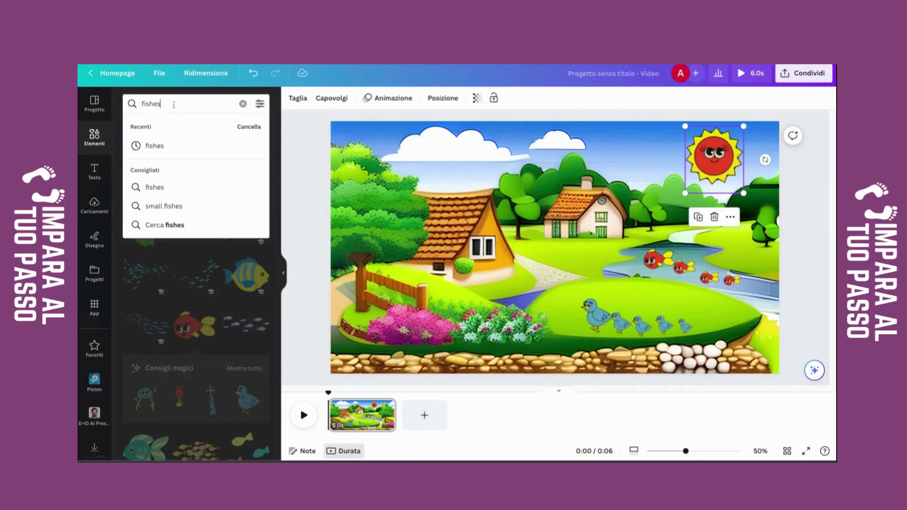
click(260, 105)
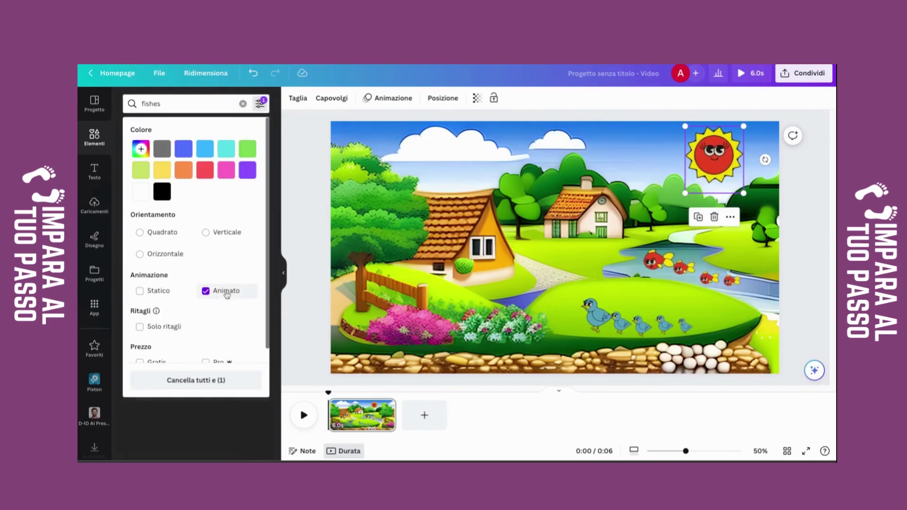
click(274, 236)
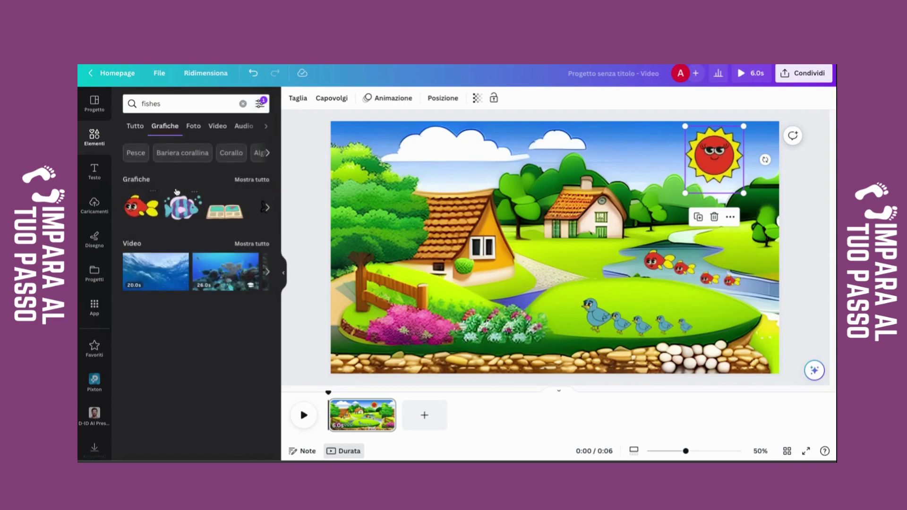
click(252, 180)
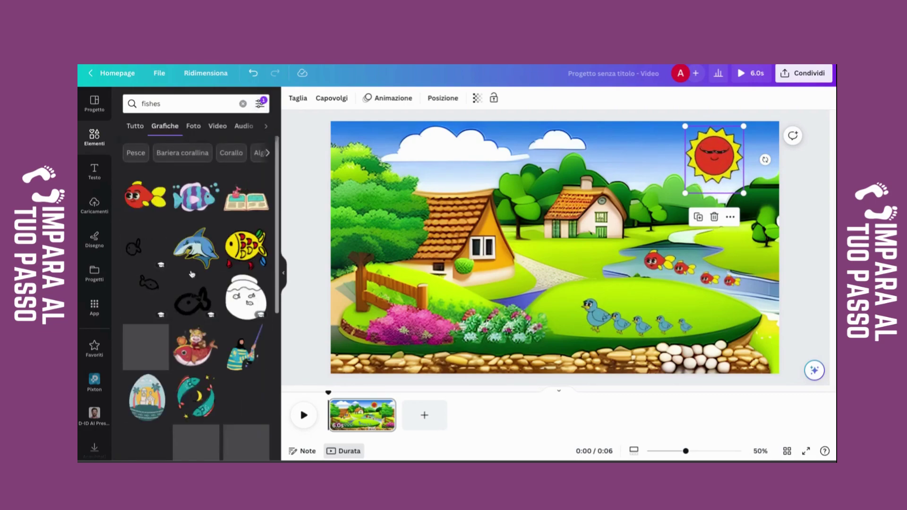
mouse_move(278, 216)
mouse_down()
mouse_move(278, 331)
mouse_move(277, 208)
mouse_up()
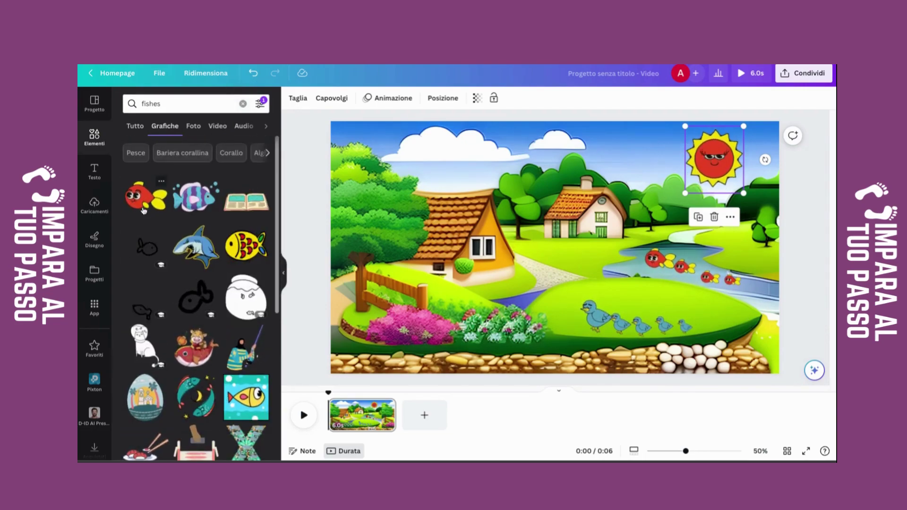
Step: Insert the red fish again, show all its suggested stickers, and delete the extra fish from the page
click(143, 210)
click(244, 239)
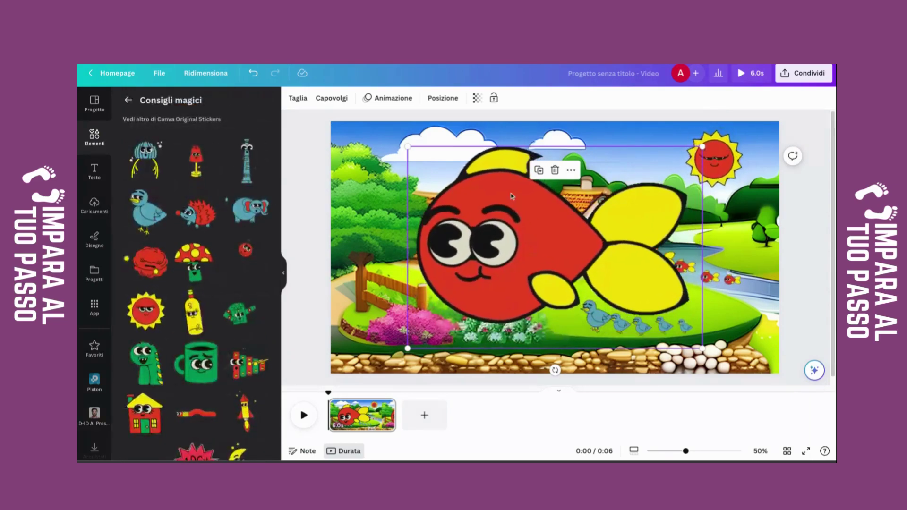
key(Delete)
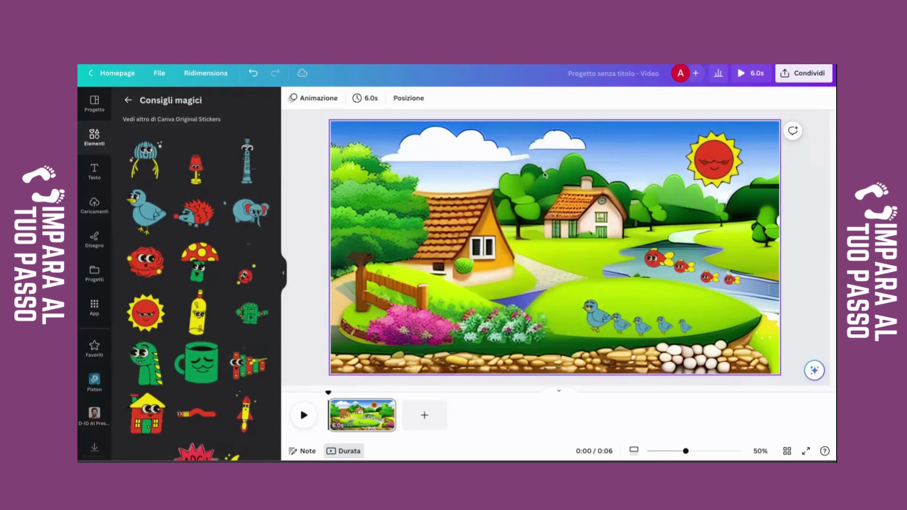
Step: Clear the element search, insert the recently used pink pig, scale it down, and place it between the path and the river
click(128, 100)
click(246, 103)
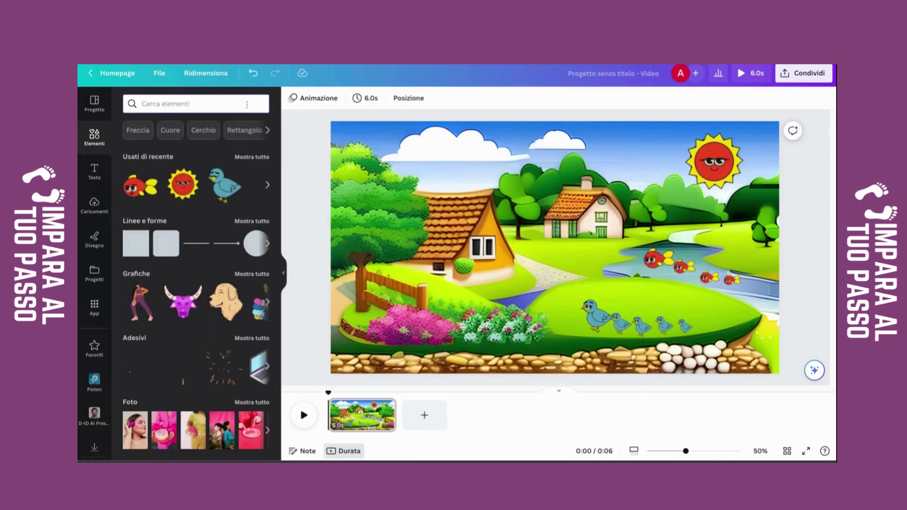
click(268, 186)
click(180, 191)
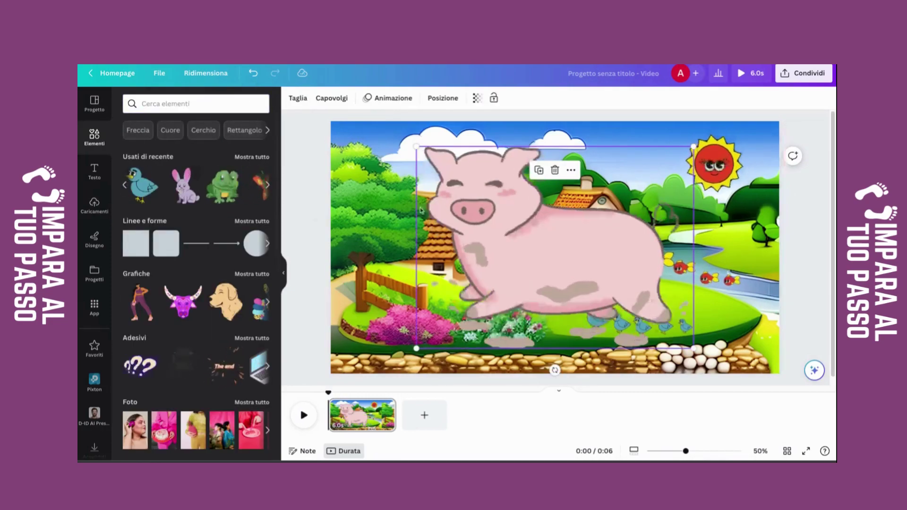
drag(442, 165, 636, 306)
drag(664, 337, 459, 302)
mouse_move(430, 271)
mouse_down()
mouse_move(452, 298)
mouse_move(546, 270)
mouse_move(569, 286)
mouse_move(547, 278)
mouse_up()
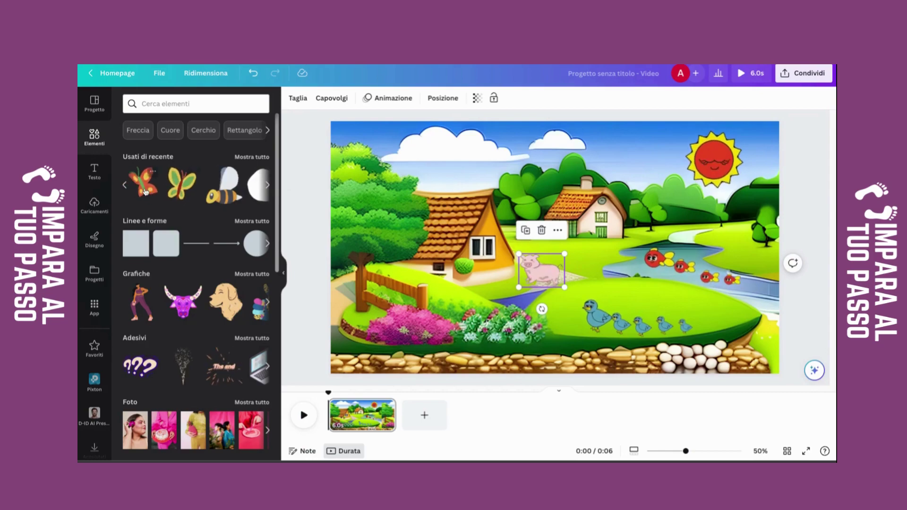
Step: Insert the recently used orange butterfly, scale it down, and place it beside the pig near the river
click(145, 191)
drag(493, 186, 597, 288)
drag(646, 342, 598, 270)
drag(565, 234, 568, 237)
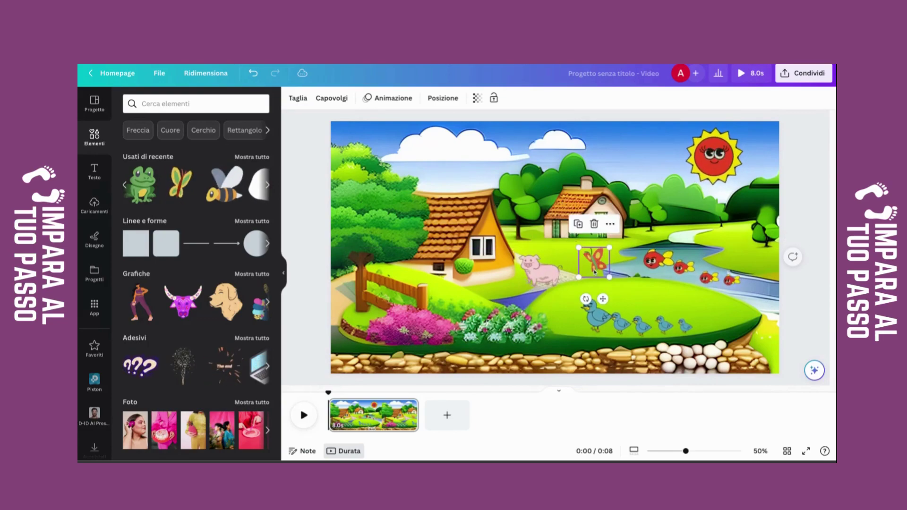
Step: Duplicate the orange butterfly twice and arrange the three by the tree, beside the small house, and above the large house's roof
drag(596, 268, 633, 197)
click(502, 170)
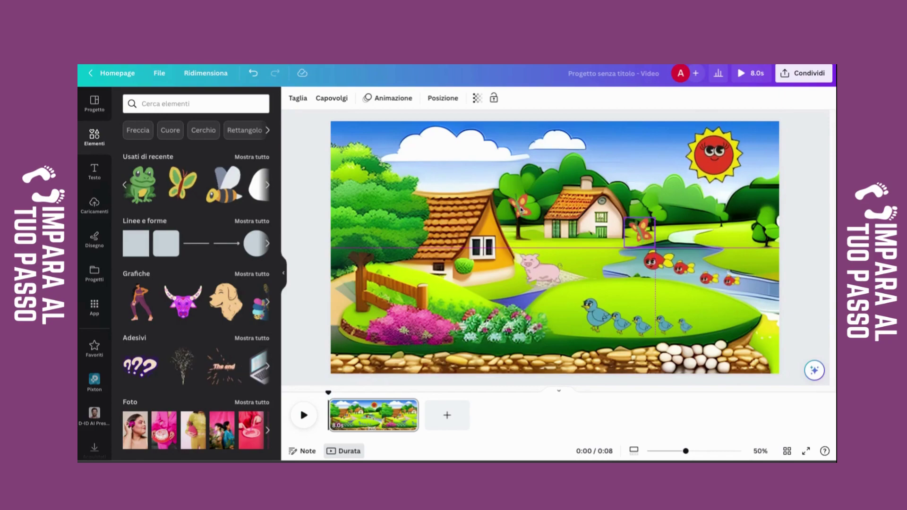
drag(636, 232, 637, 223)
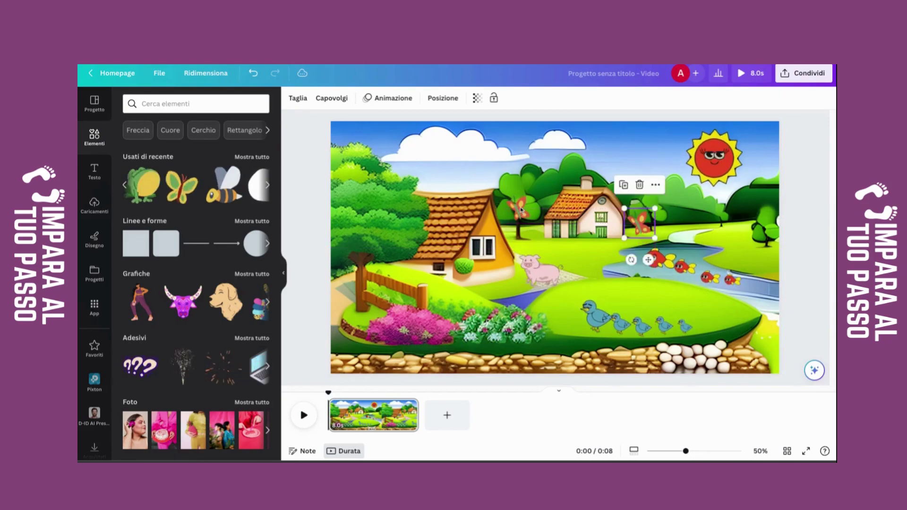
click(624, 186)
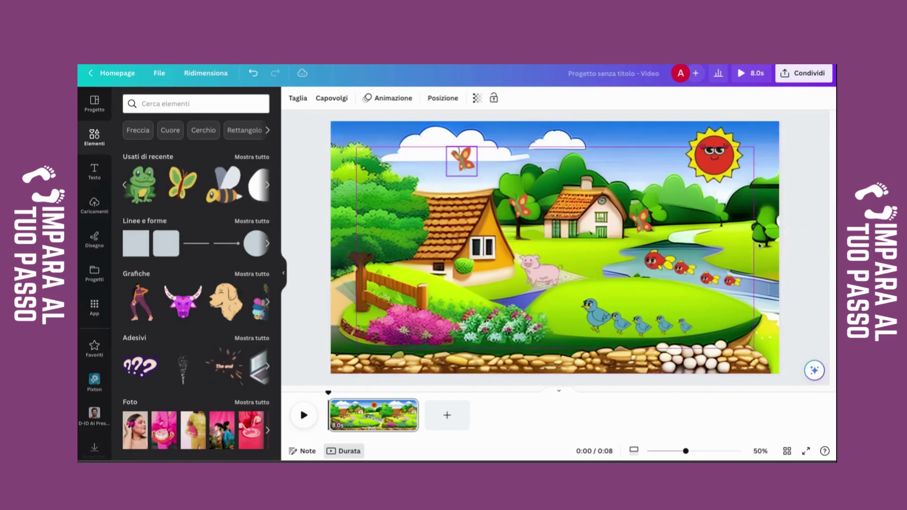
drag(471, 161, 453, 167)
Step: Insert the recently used bee, scale it down beside the flowers, and place a duplicate above the pink bush
click(220, 189)
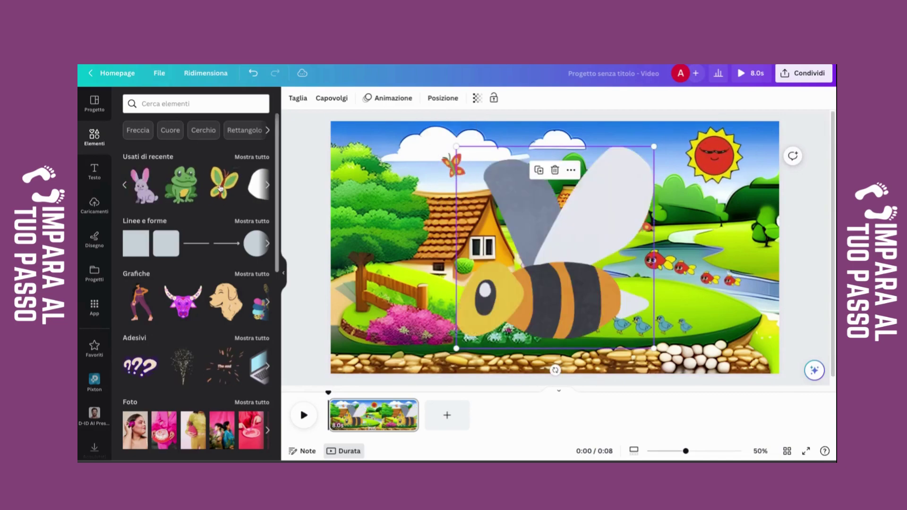
drag(456, 147, 585, 277)
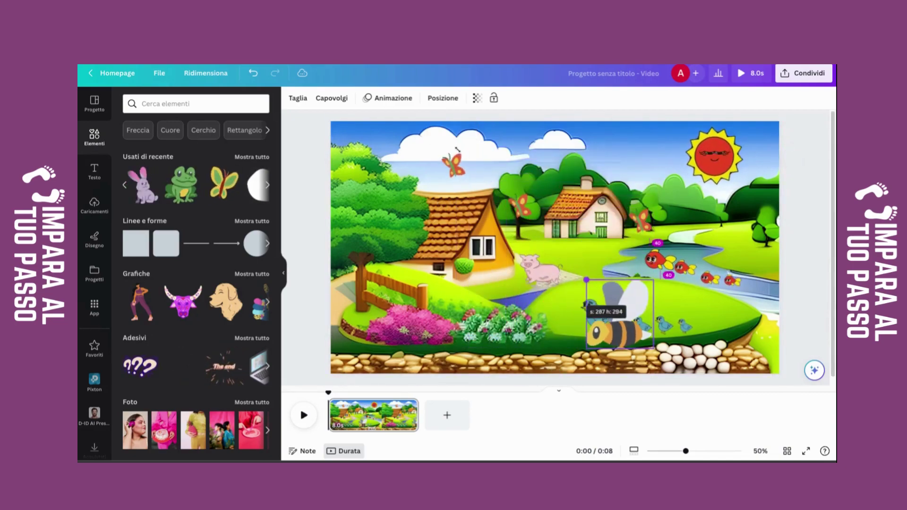
drag(631, 349, 533, 318)
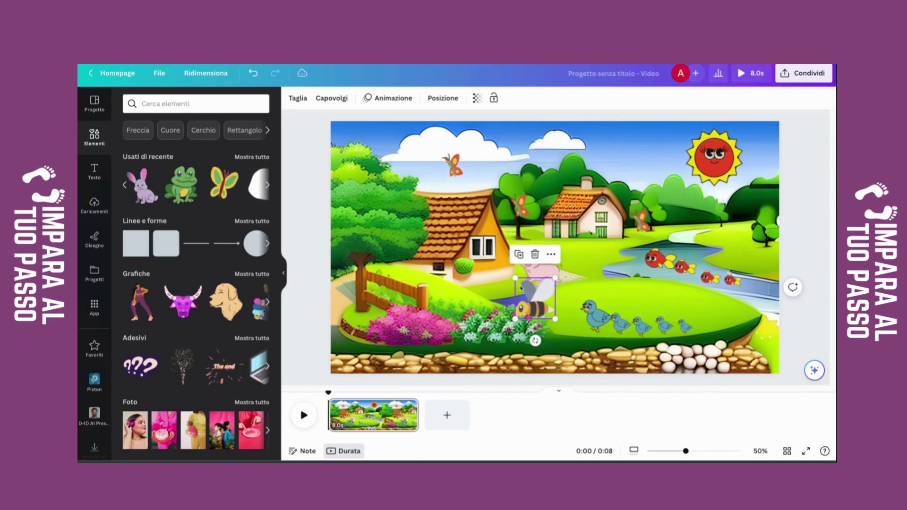
drag(514, 279, 504, 303)
click(457, 312)
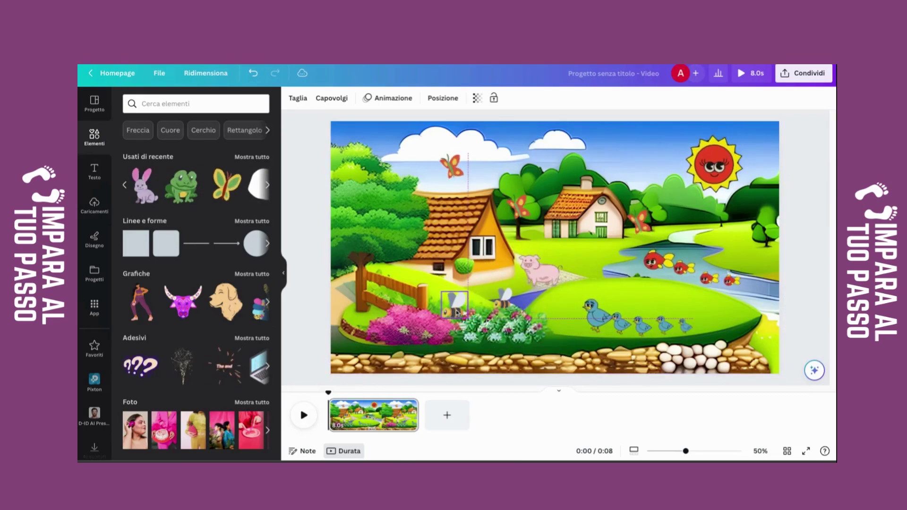
click(697, 299)
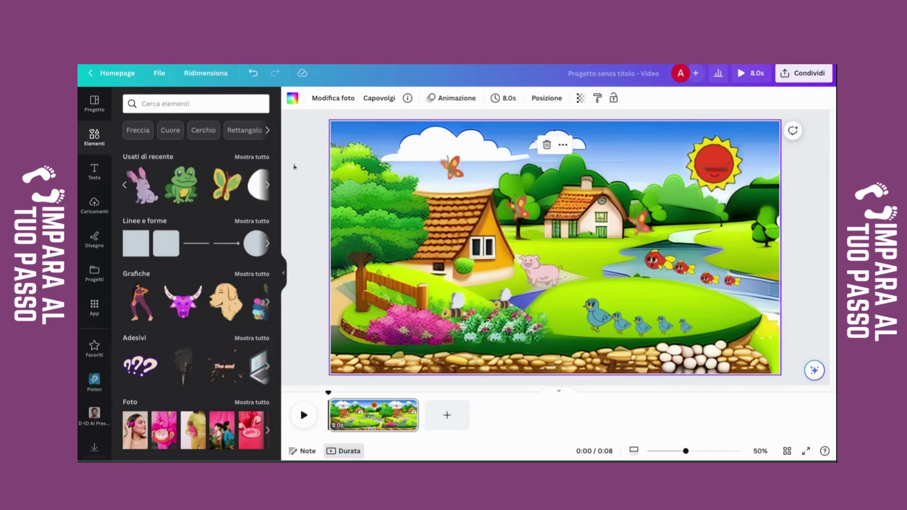
Step: Insert the recently used purple rabbit, scale it down, and place it on the far riverbank behind the fish
click(151, 198)
drag(469, 155, 590, 287)
drag(627, 333, 739, 240)
mouse_move(701, 194)
mouse_down()
mouse_move(720, 215)
mouse_move(702, 196)
mouse_up()
drag(734, 235, 745, 252)
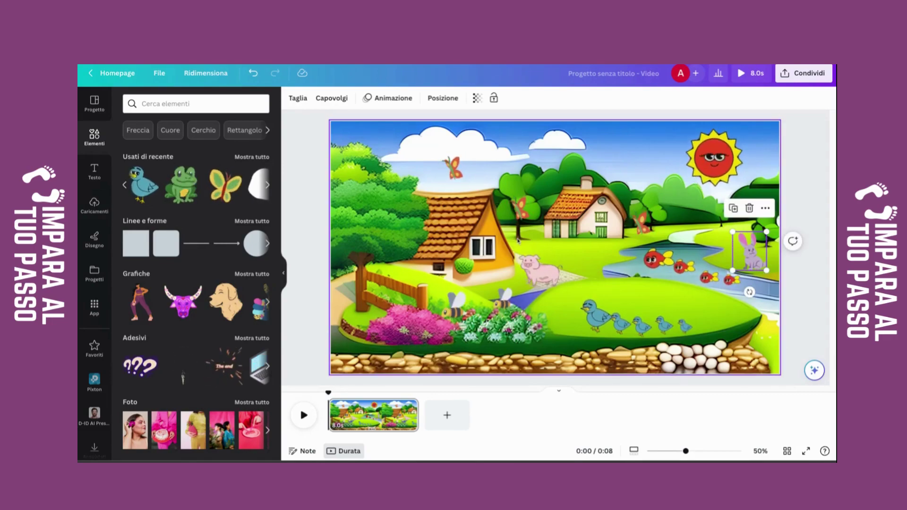
Step: Create a custom animation for the large blue duck by recording a short movement path across the grass
click(604, 320)
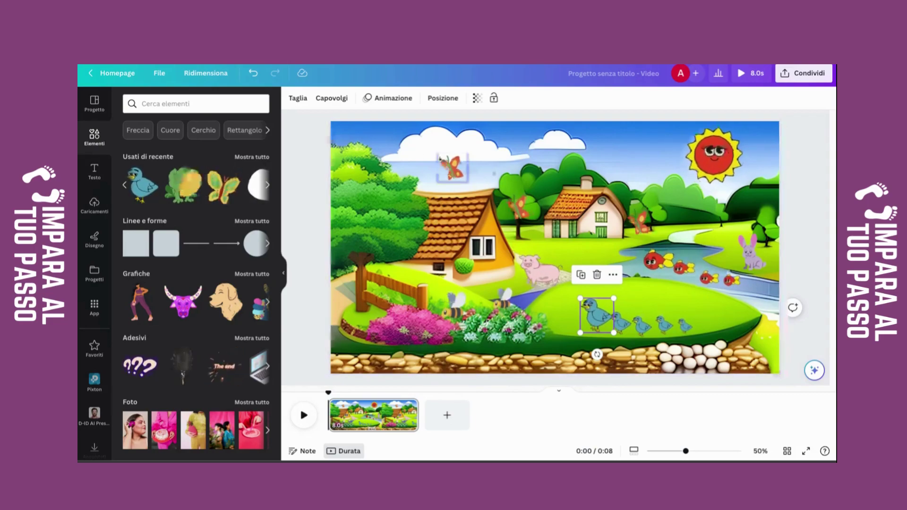
click(394, 99)
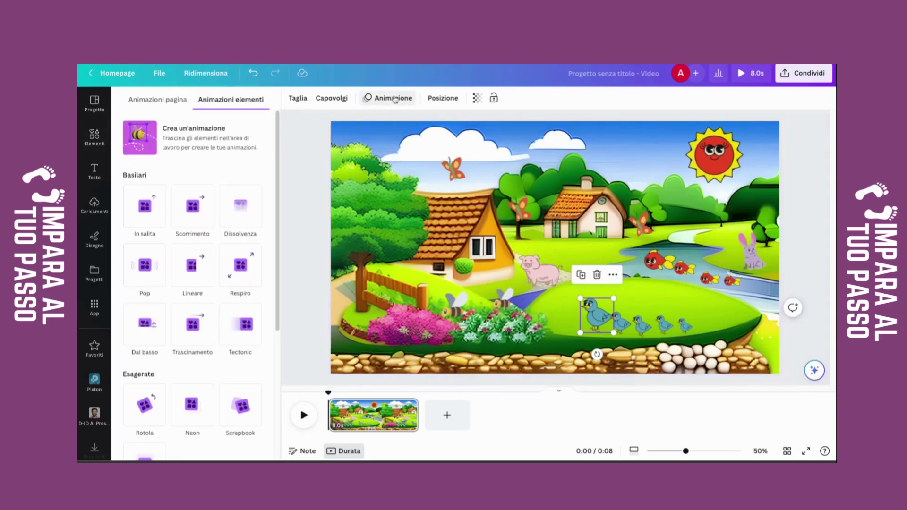
click(203, 143)
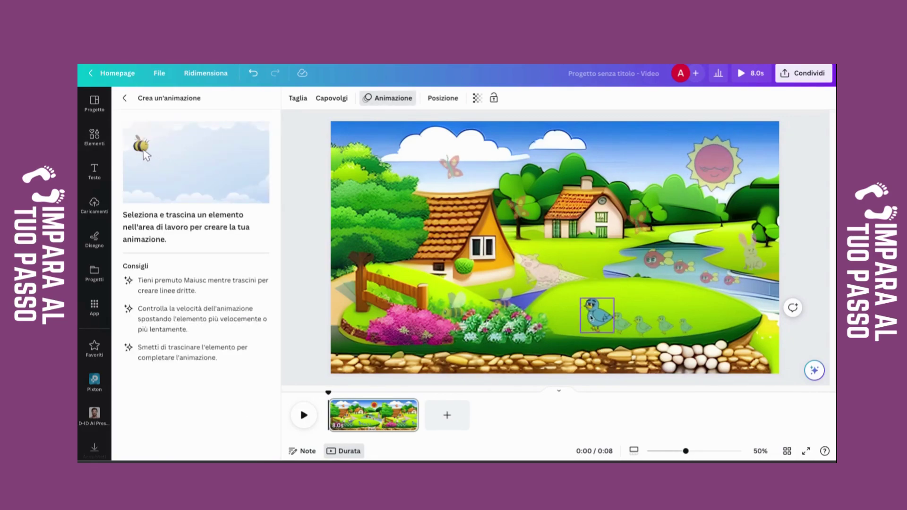
mouse_move(602, 323)
mouse_down()
mouse_move(570, 326)
mouse_move(603, 323)
mouse_up()
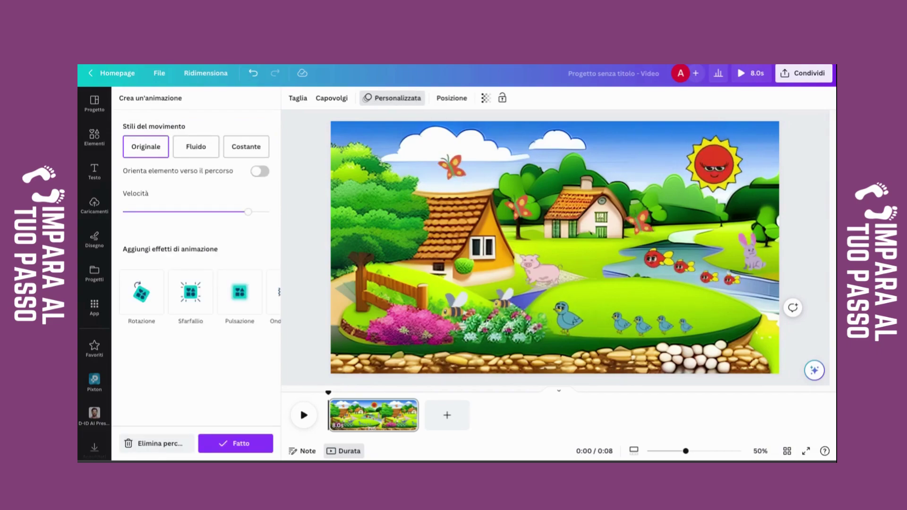
click(235, 443)
Step: Create a custom movement path for the first duckling behind the large duck
click(626, 328)
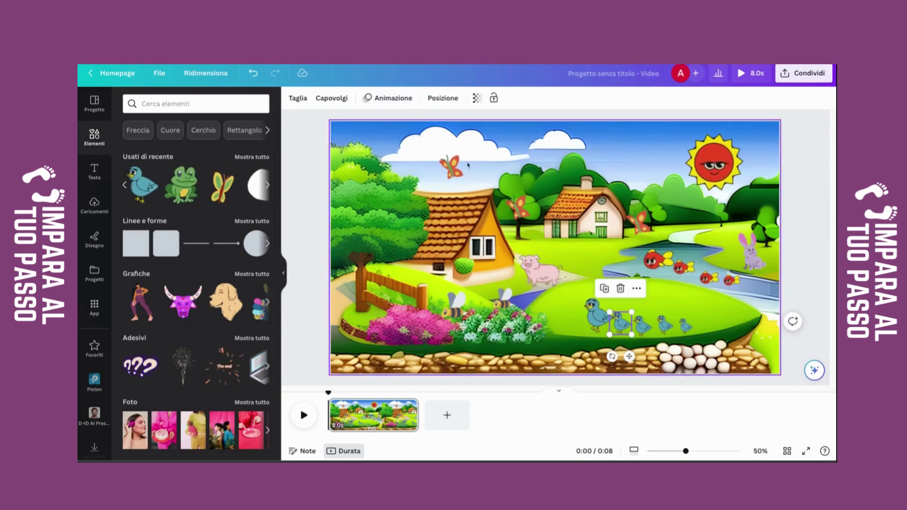
click(411, 100)
click(183, 132)
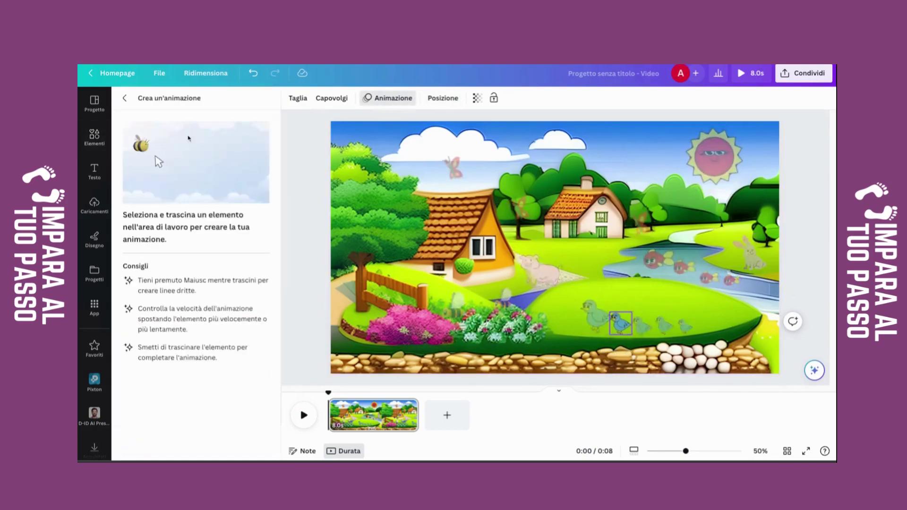
drag(625, 331, 634, 338)
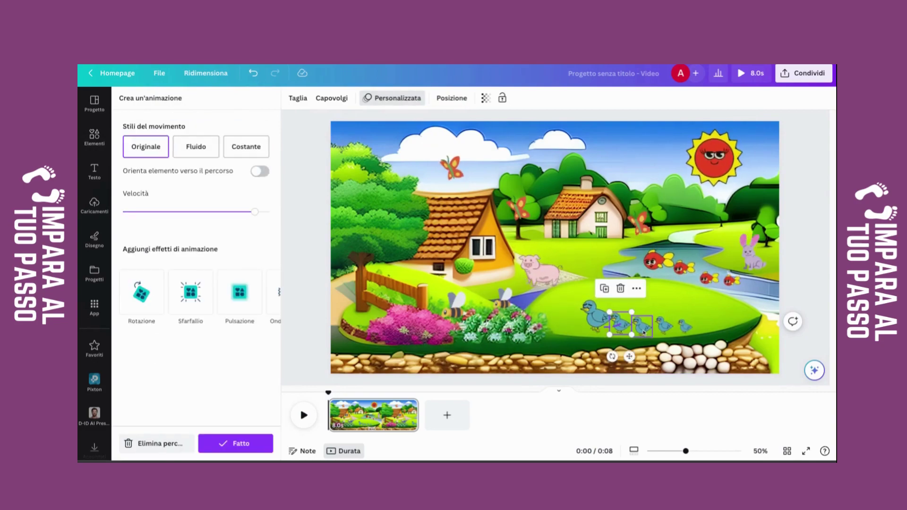
click(236, 443)
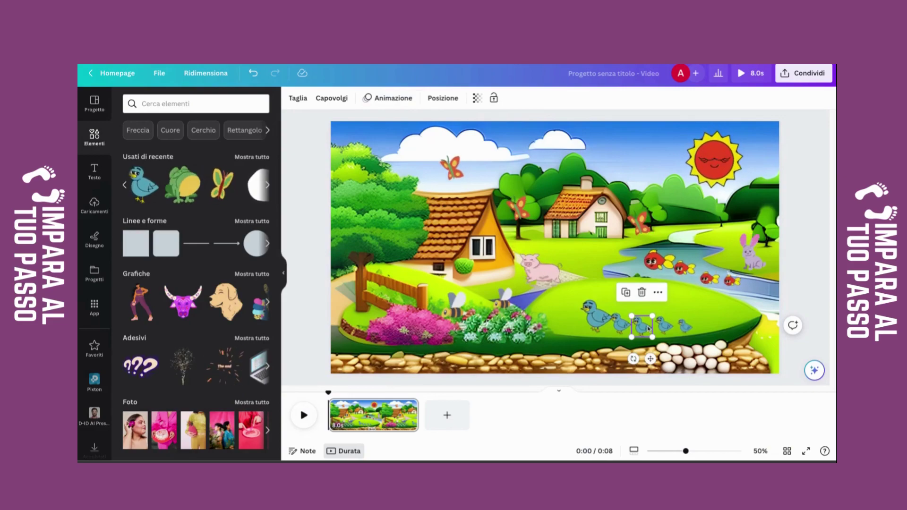
Step: Record a custom movement path for the second duckling in the row
click(388, 97)
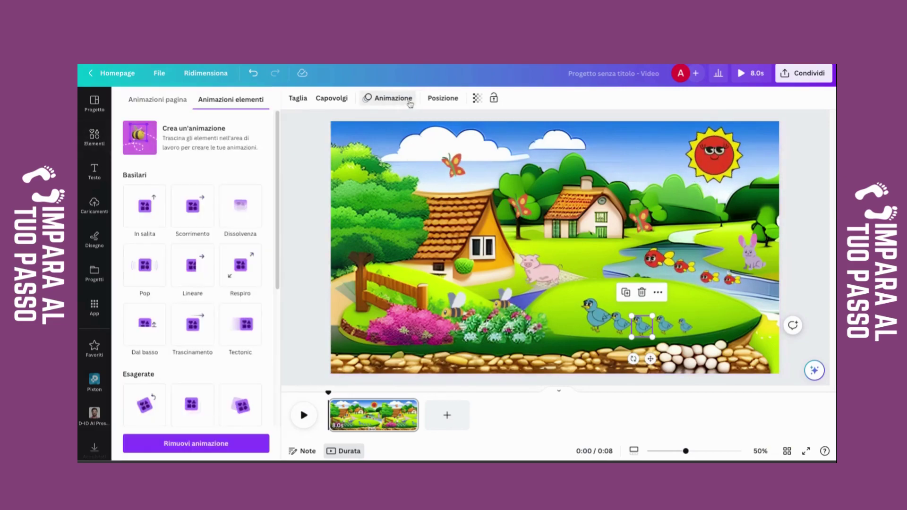
click(159, 142)
drag(645, 335, 621, 336)
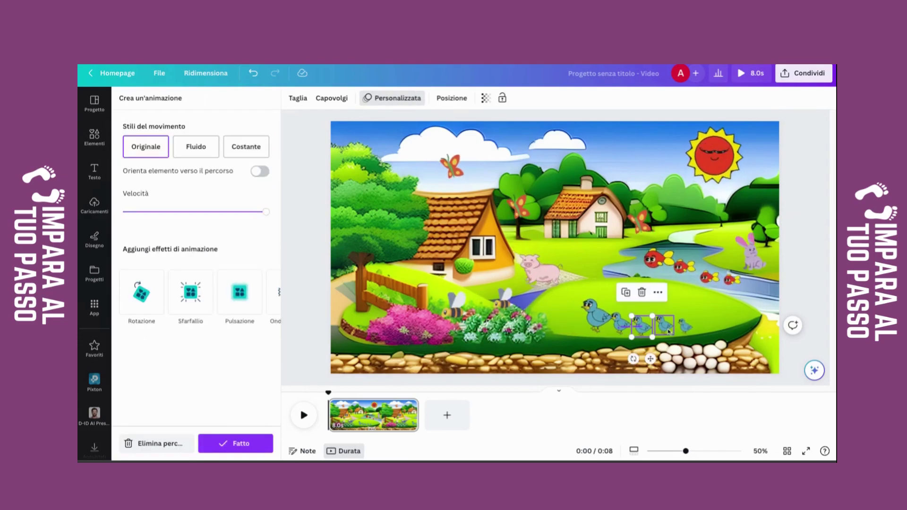
Step: Record custom movement paths for the last two ducklings and the pink pig
key(ctrl+z)
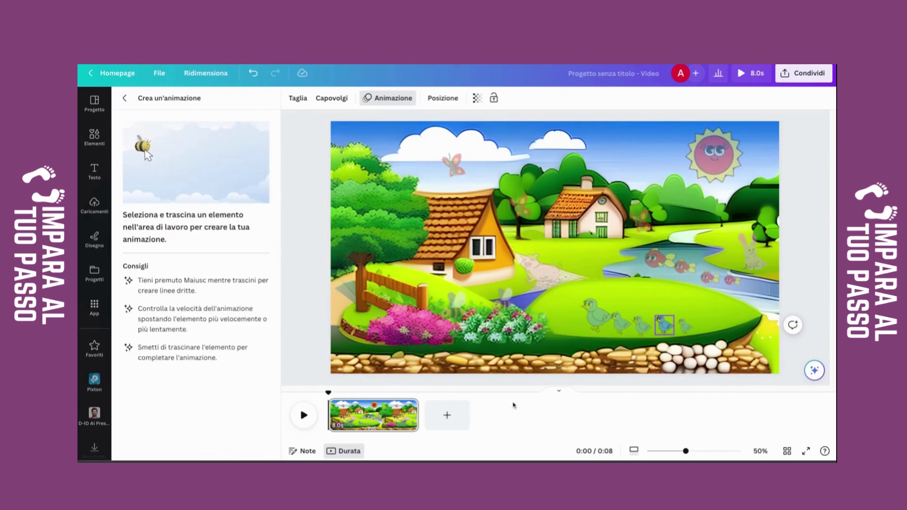
mouse_move(658, 327)
mouse_down()
mouse_move(679, 333)
mouse_move(671, 335)
mouse_up()
key(ctrl+z)
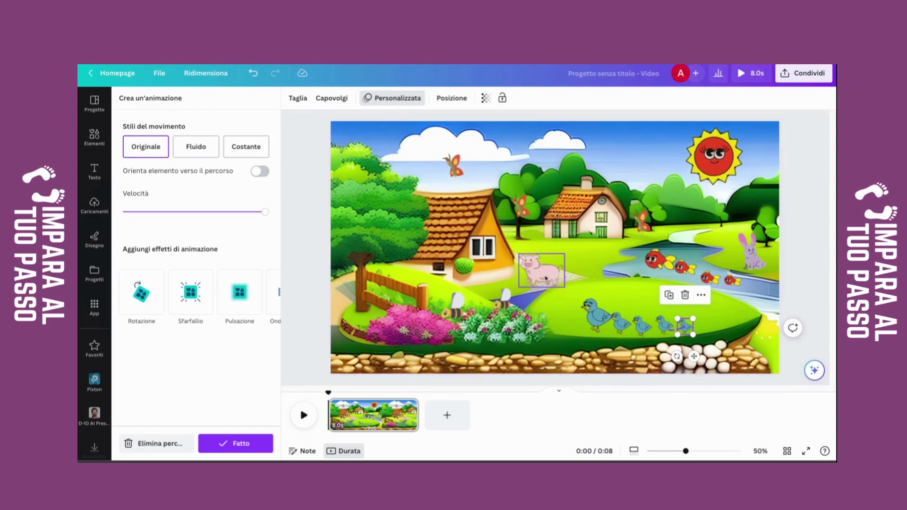
key(ctrl+z)
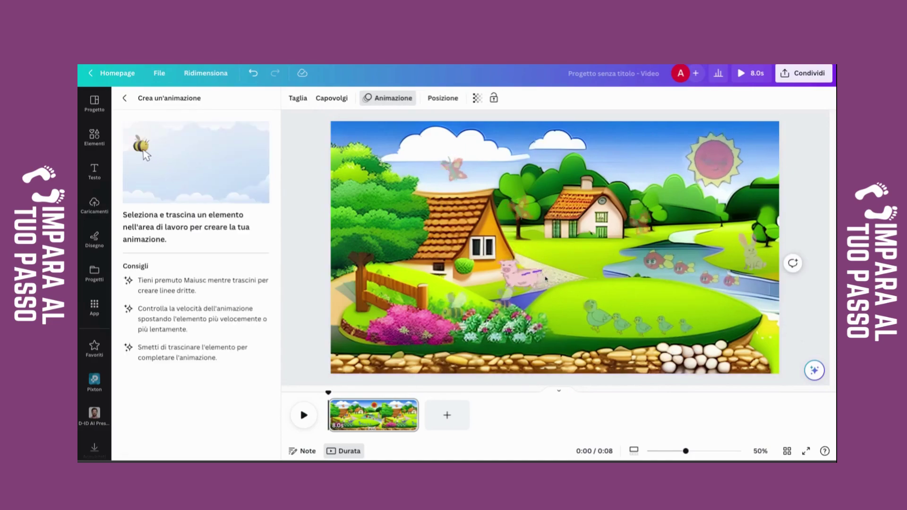
drag(545, 279, 611, 304)
Step: Record a custom movement path for the butterfly above the large house's roof and add the Sfarfallio effect
click(454, 169)
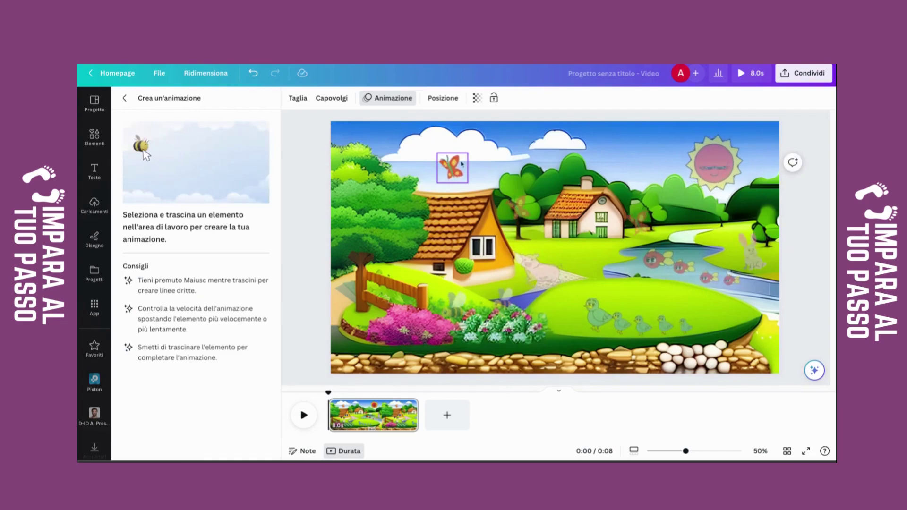
click(308, 228)
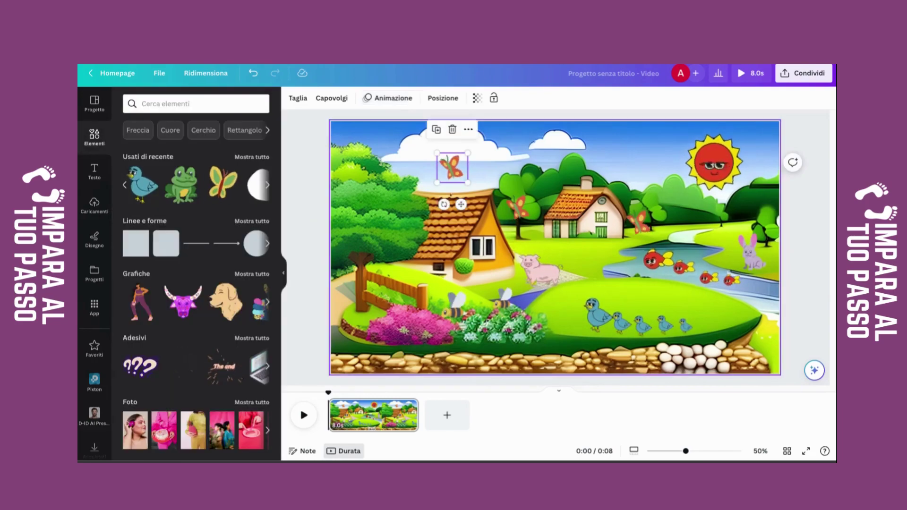
click(524, 181)
click(519, 208)
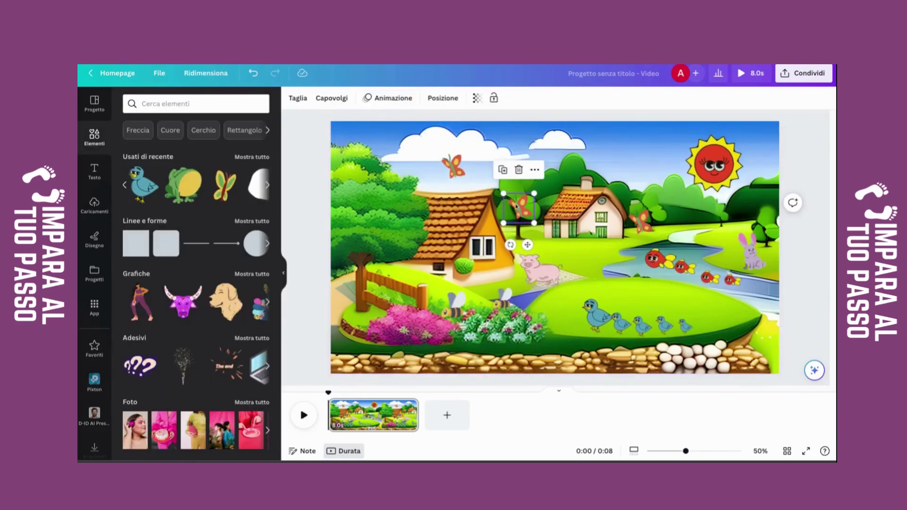
click(388, 98)
click(167, 136)
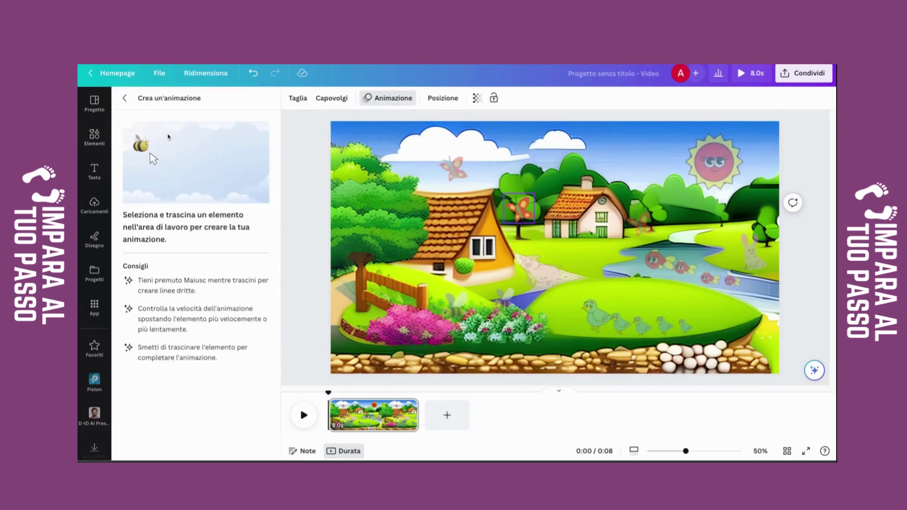
mouse_move(451, 162)
mouse_down()
mouse_move(446, 171)
mouse_move(439, 165)
mouse_up()
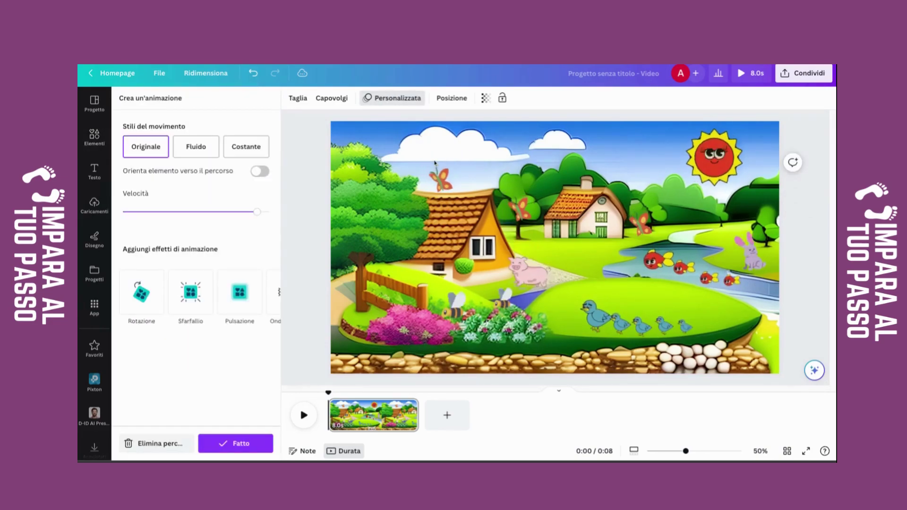
click(191, 292)
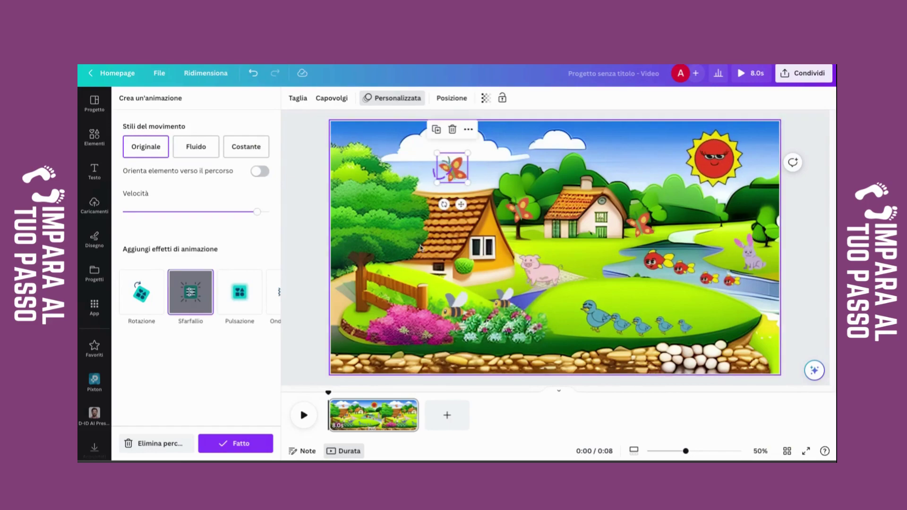
Step: Record a custom movement path for the butterfly by the tree and add the Sfarfallio effect
click(522, 218)
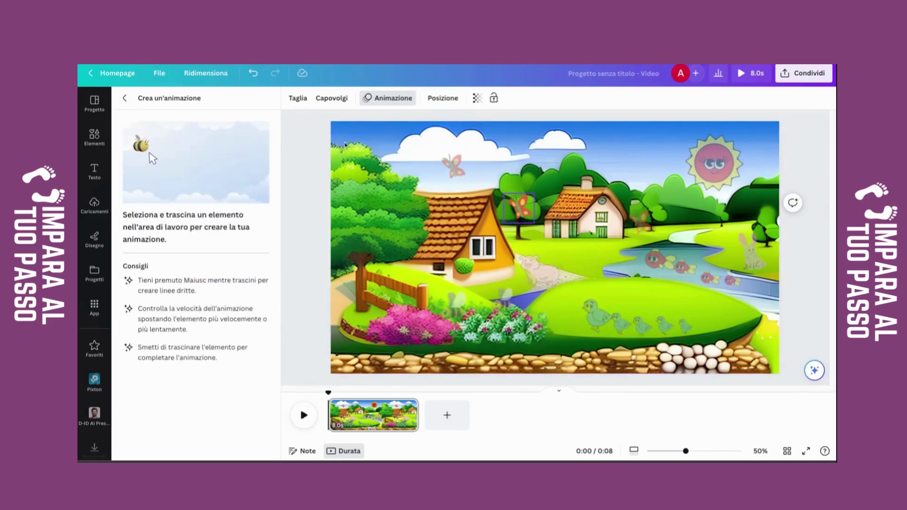
drag(523, 211, 524, 214)
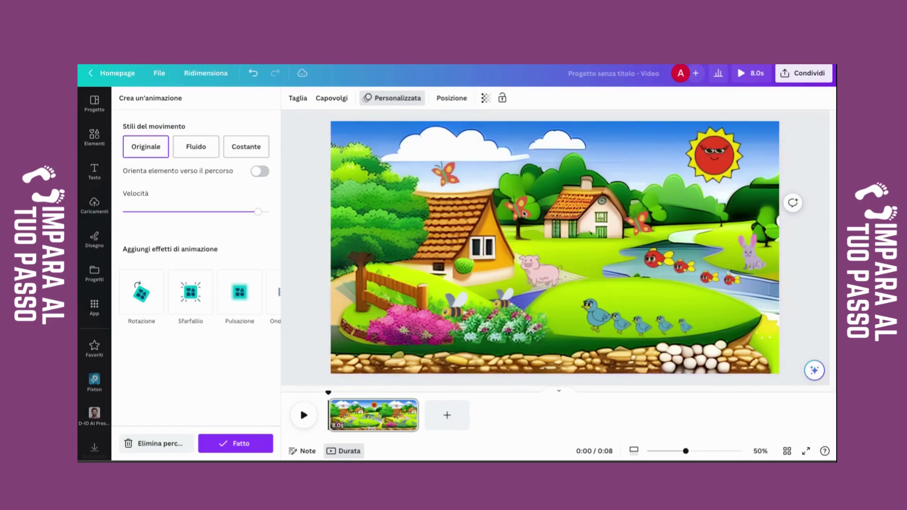
click(194, 297)
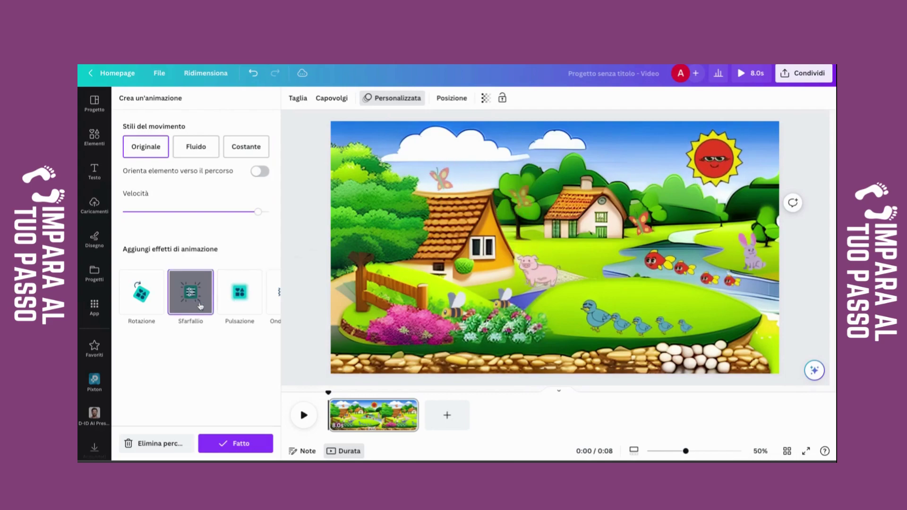
Step: Record a custom movement path for the butterfly beside the small house and add the Sfarfallio effect
click(642, 225)
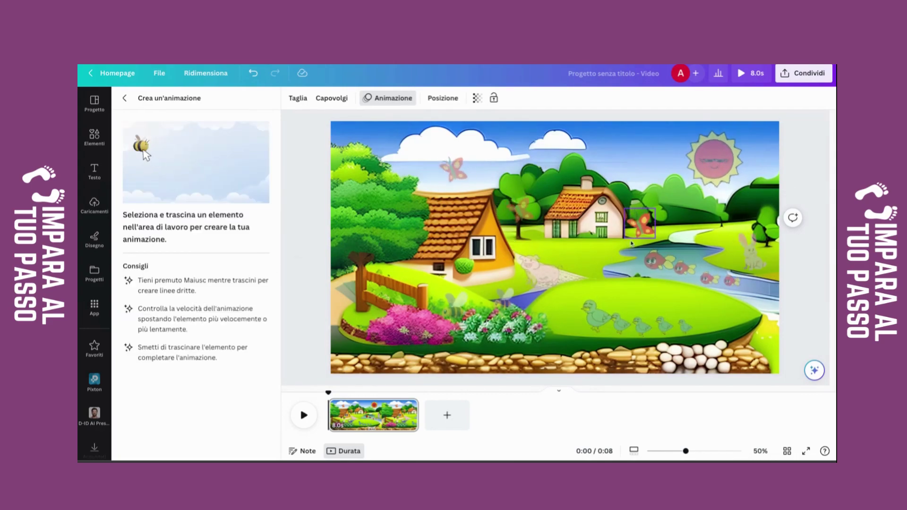
drag(643, 231, 642, 229)
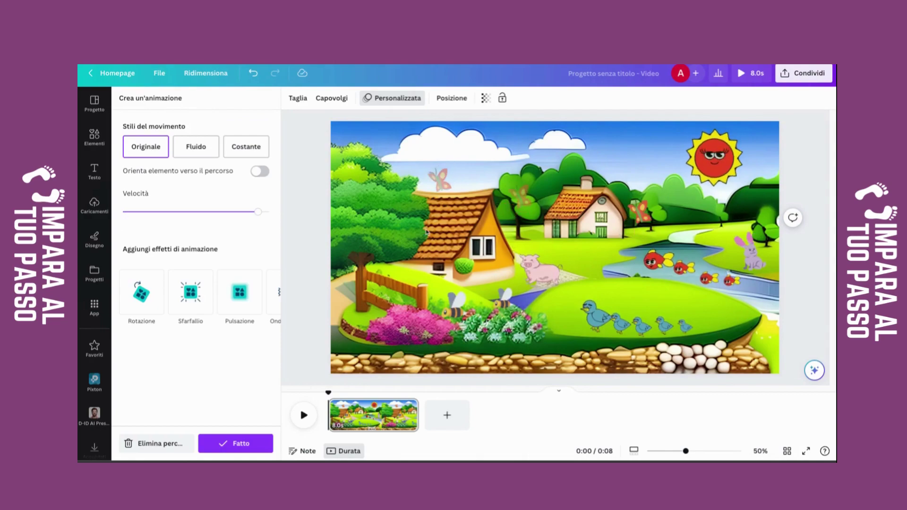
click(200, 309)
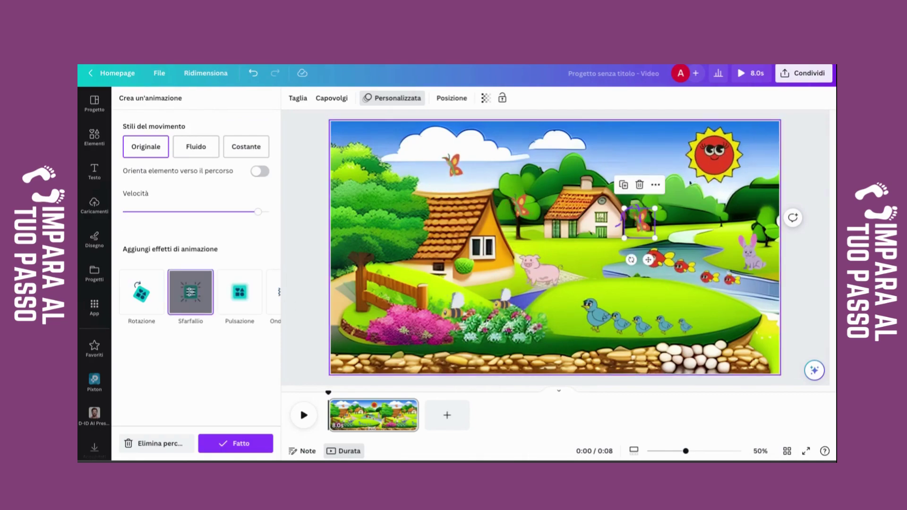
Step: Play a preview of the animated village scene
click(750, 74)
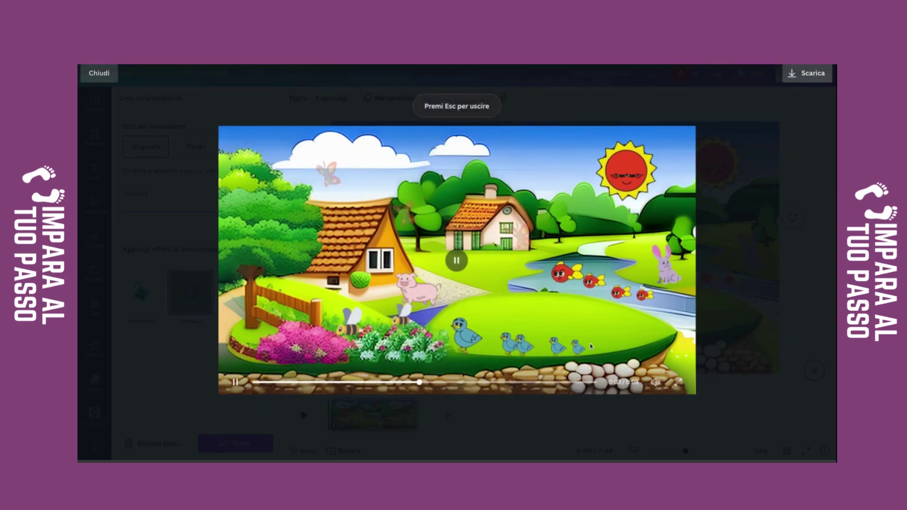
Step: Close the preview, record a custom movement path for the rabbit beside the pond, and lower its path speed
key(Escape)
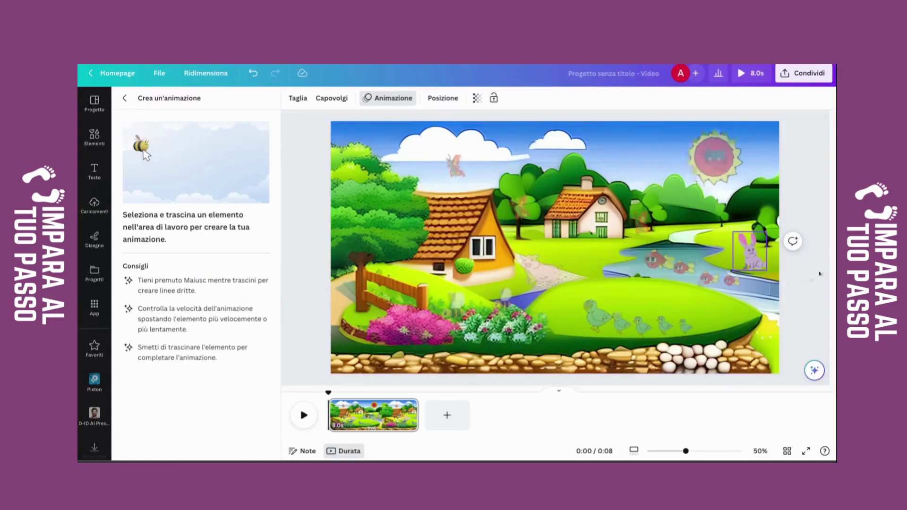
drag(761, 271, 752, 260)
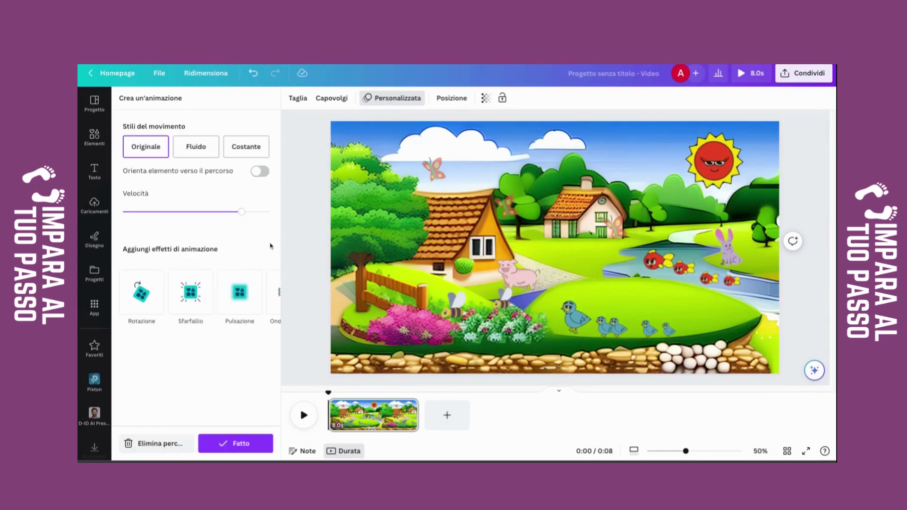
click(191, 213)
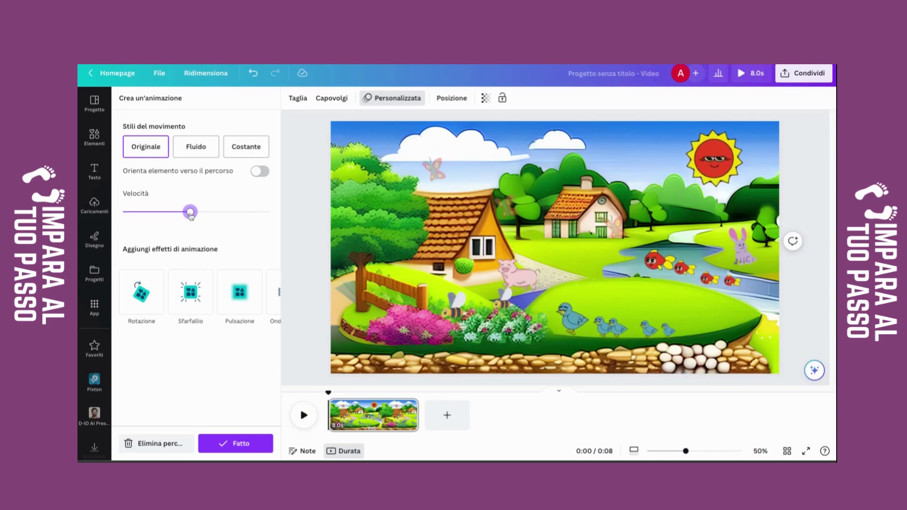
Step: Try the Fluido and Costante movement styles on the rabbit, return to Originale, and reduce the path speed further
click(197, 154)
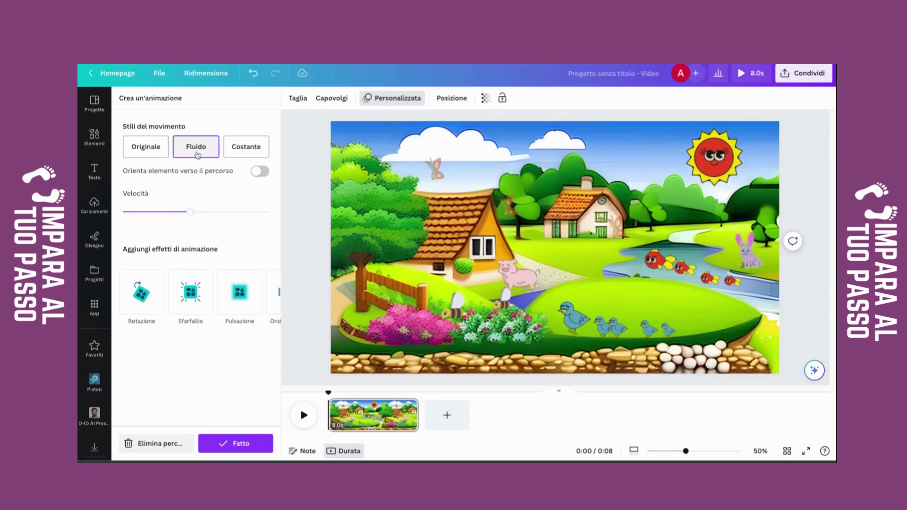
click(240, 151)
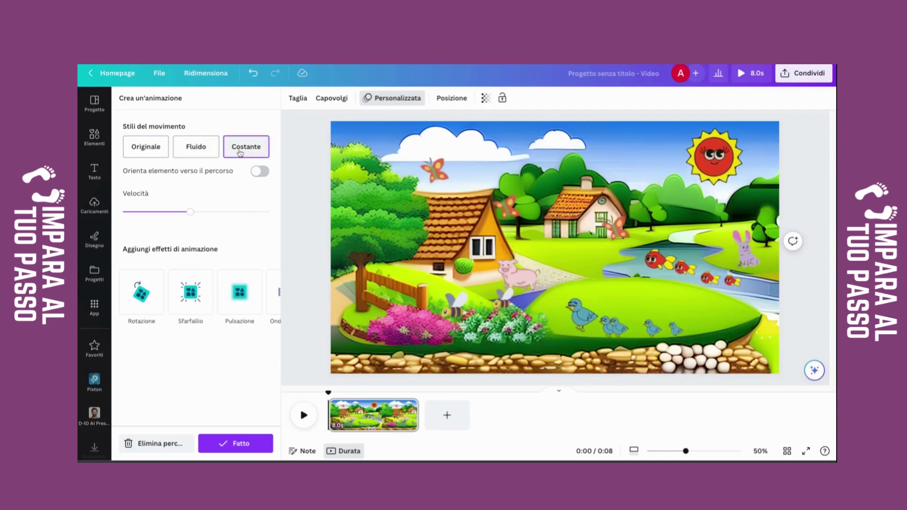
click(143, 152)
mouse_move(188, 214)
mouse_down()
mouse_move(178, 212)
mouse_move(260, 211)
mouse_move(151, 212)
mouse_move(173, 212)
mouse_up()
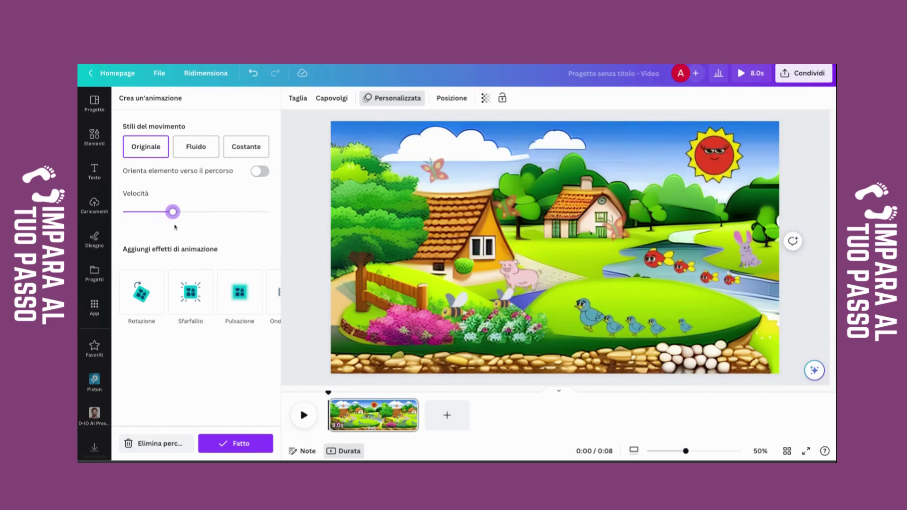
Step: Add the Pulsazione and Sfarfallio effects to the rabbit and slow down the Sfarfallio effect
click(241, 310)
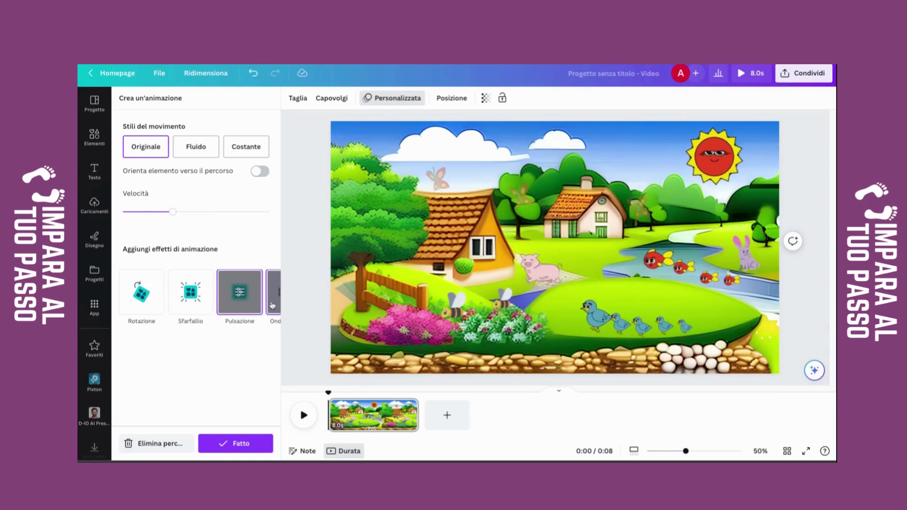
click(185, 307)
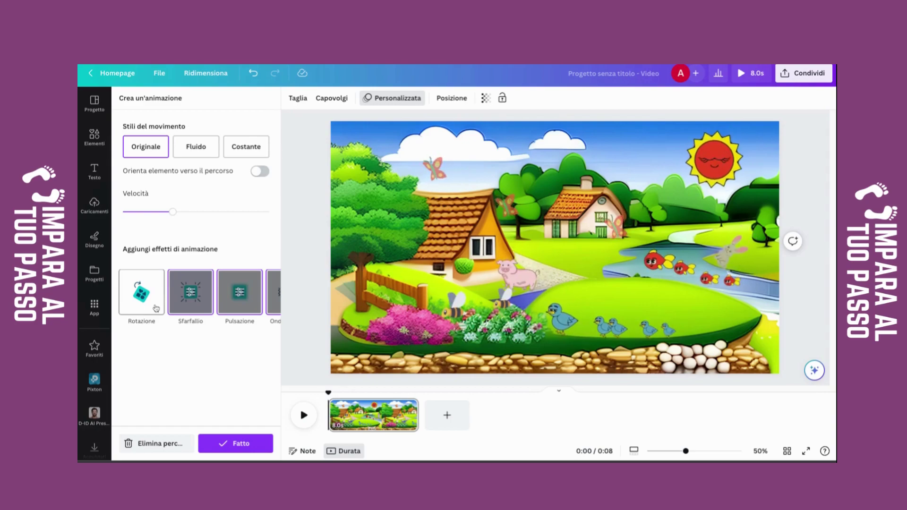
click(194, 316)
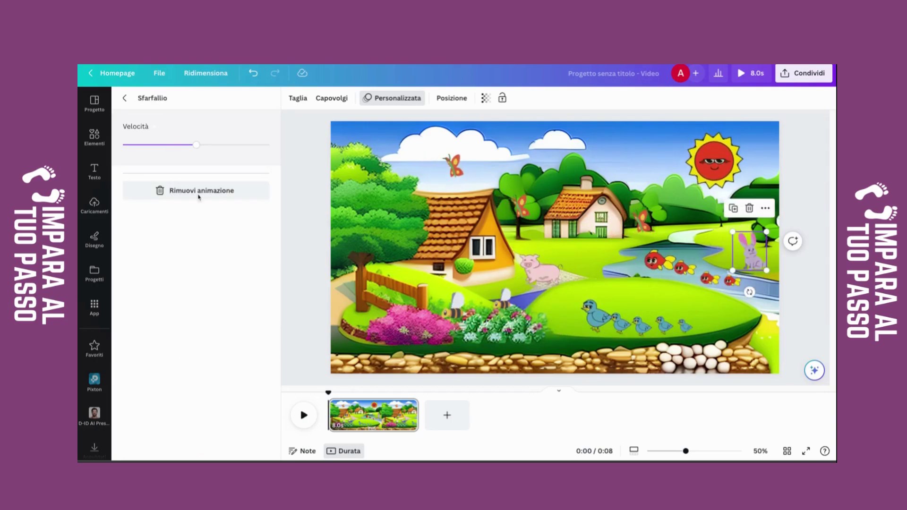
click(177, 145)
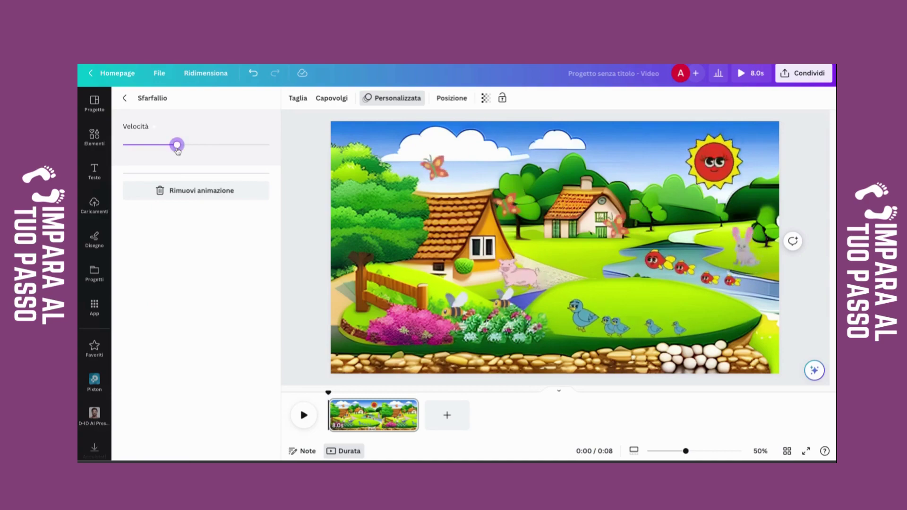
click(125, 98)
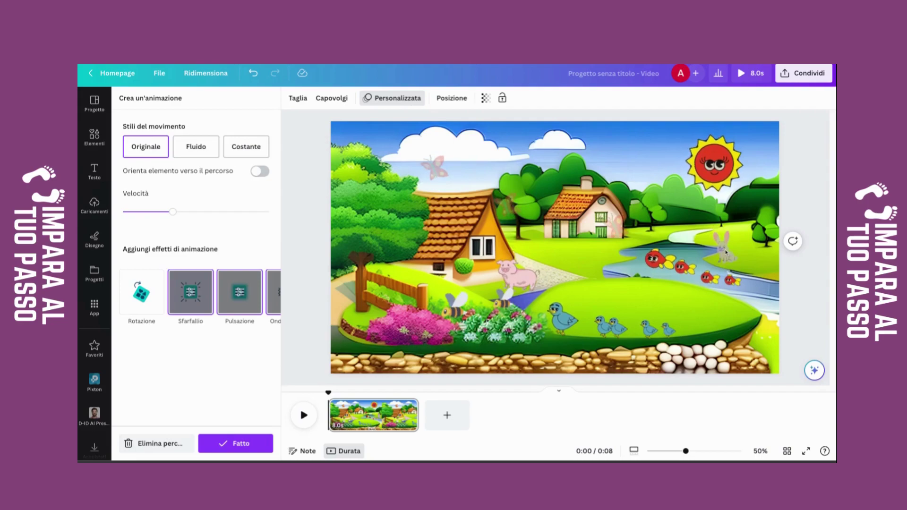
Step: Replace the animated rabbit with a fresh rabbit sticker from the recently used elements, placed on the grass beside the pond
click(738, 251)
click(699, 242)
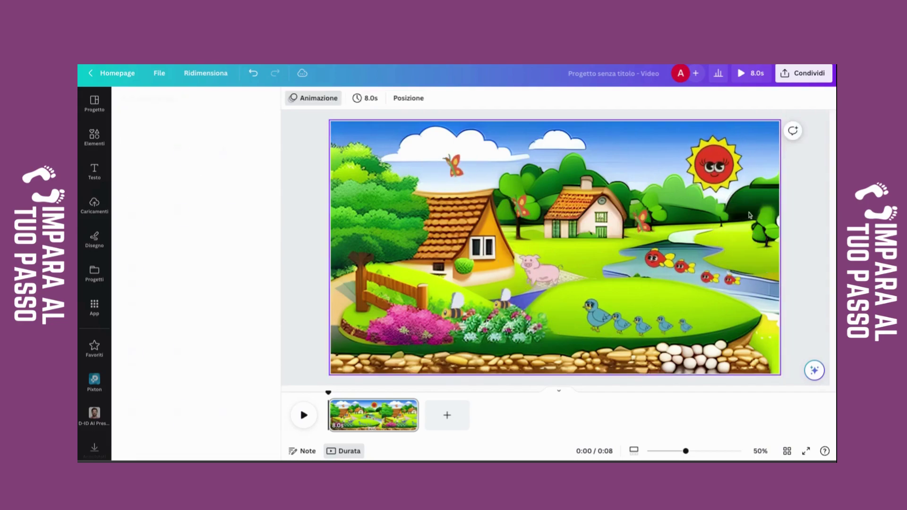
click(94, 137)
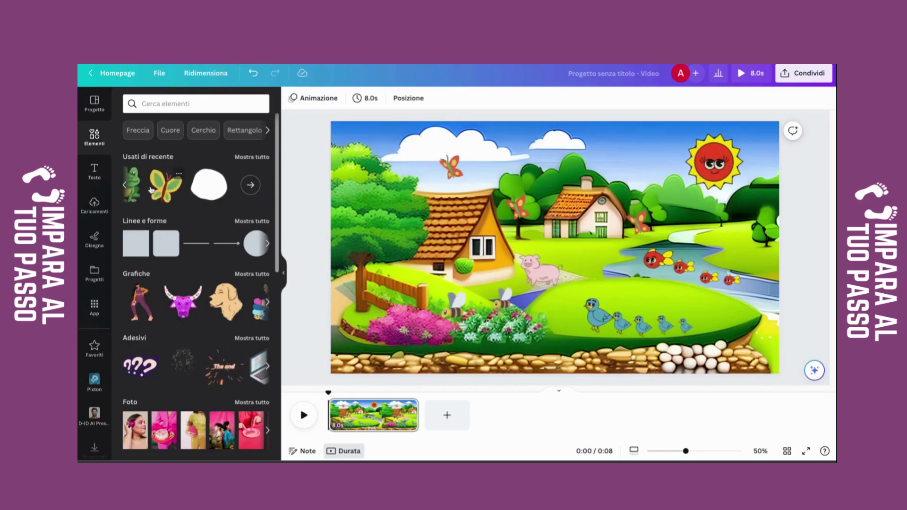
click(125, 185)
click(125, 185)
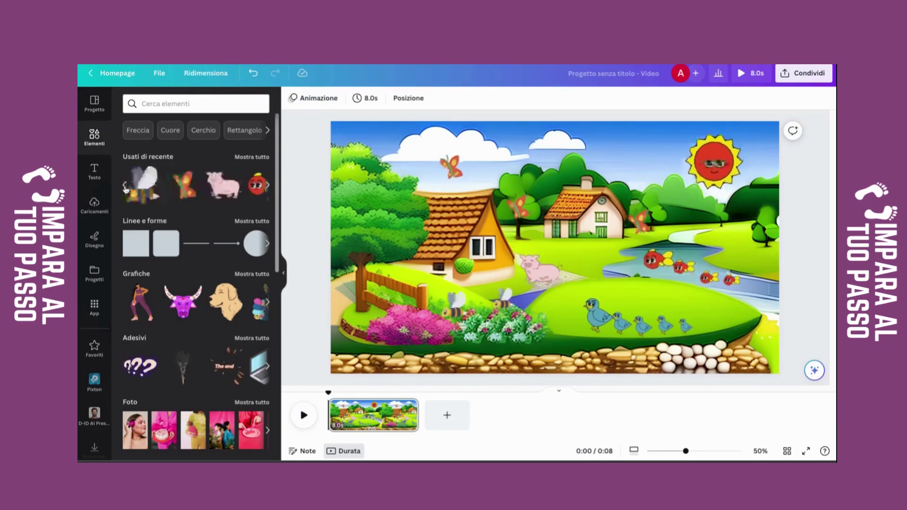
click(125, 185)
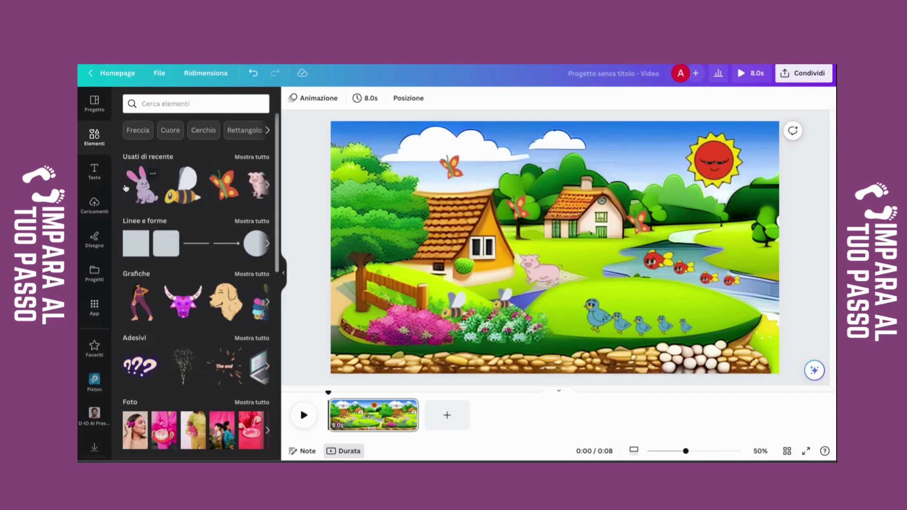
click(141, 184)
drag(467, 146, 745, 255)
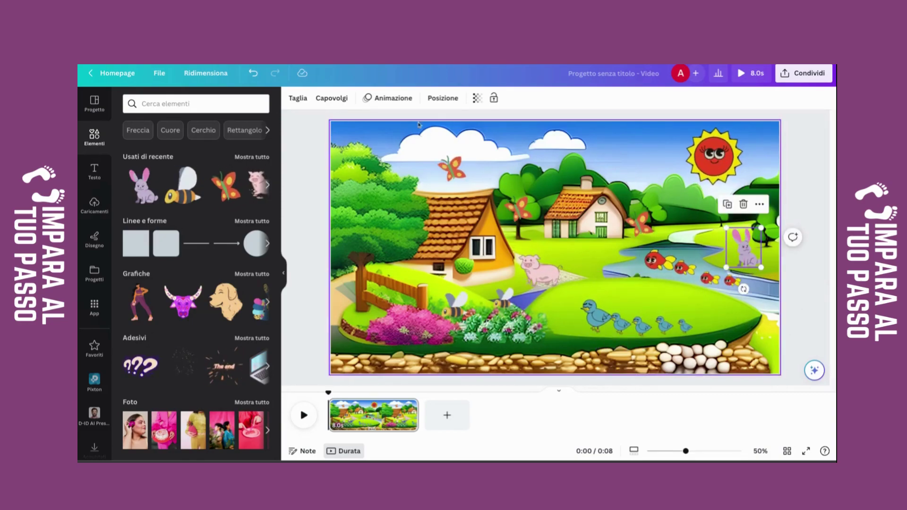
Step: Nudge the new rabbit slightly left and record a custom movement path for it in the Originale style
click(392, 98)
drag(743, 247, 737, 247)
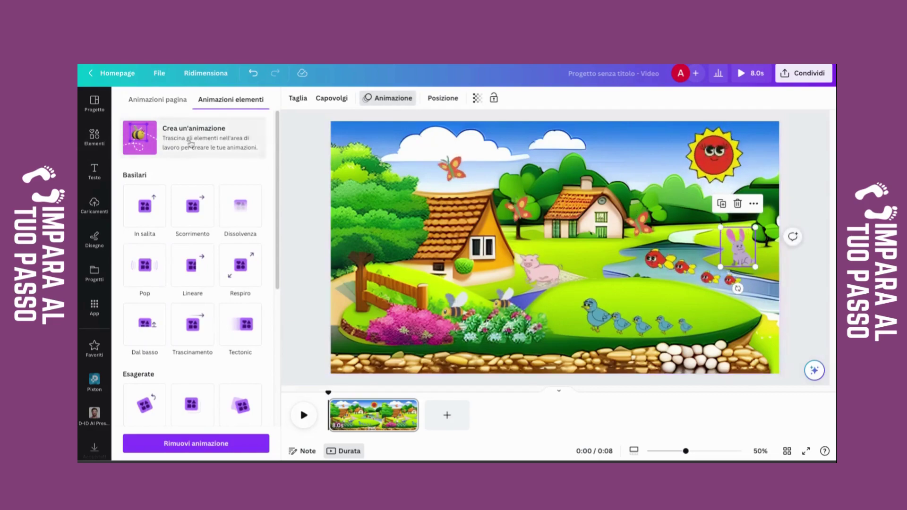
click(212, 138)
drag(749, 265, 778, 271)
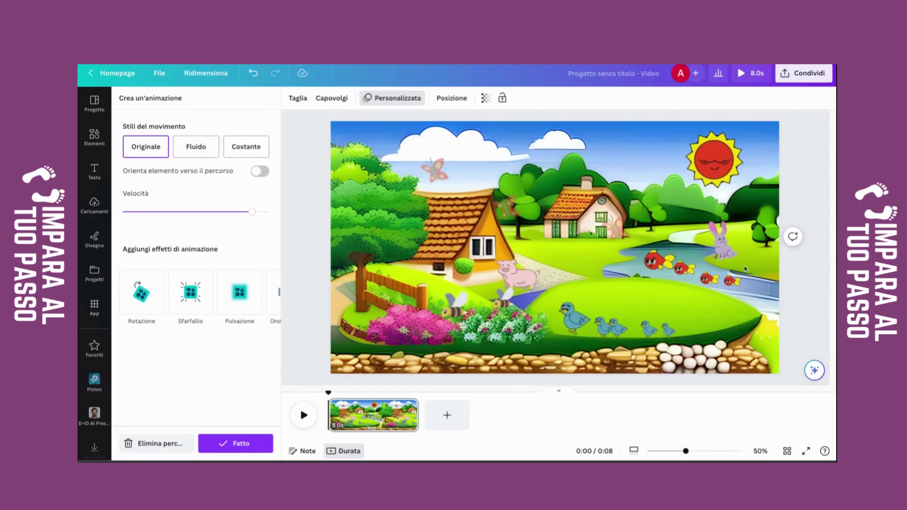
click(235, 443)
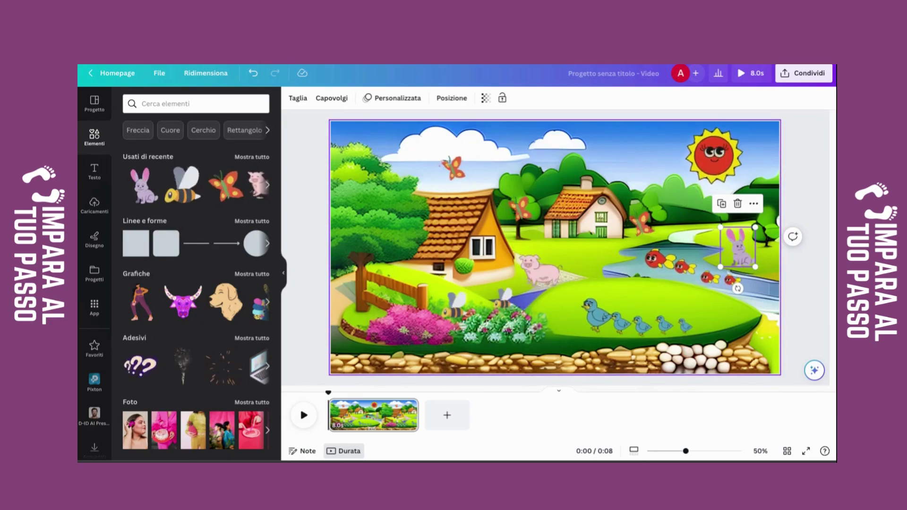
click(706, 278)
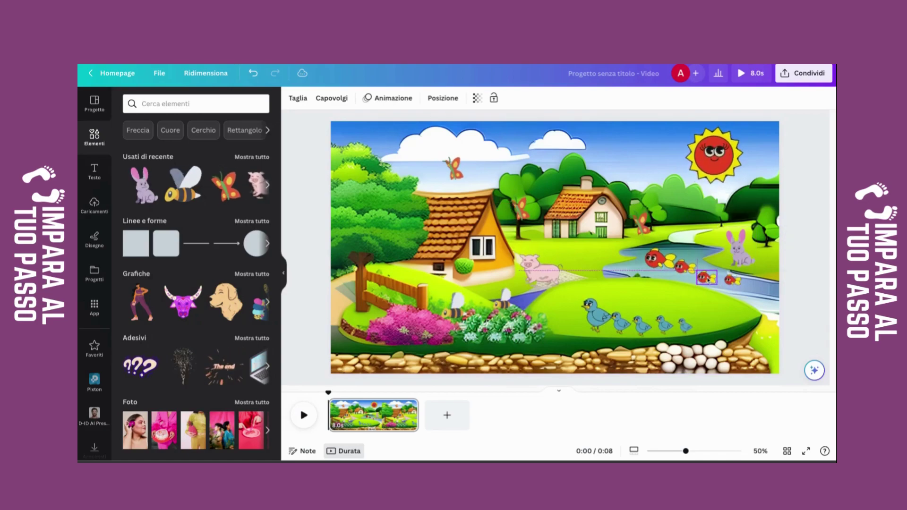
drag(727, 280, 658, 265)
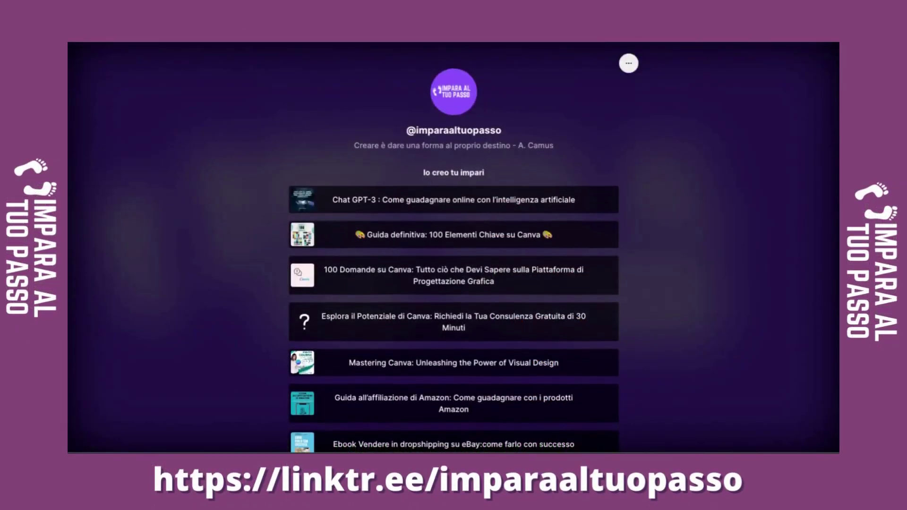
scroll(454, 246, down, 4)
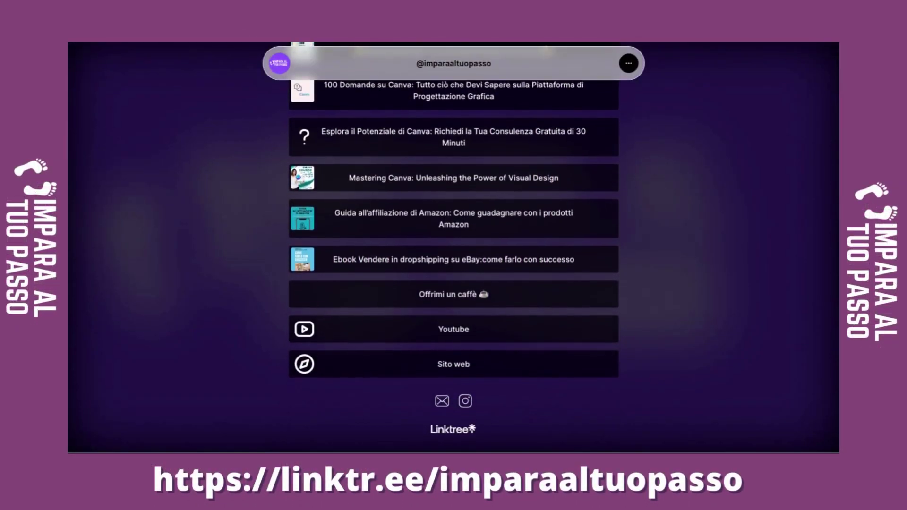
scroll(462, 147, up, 3)
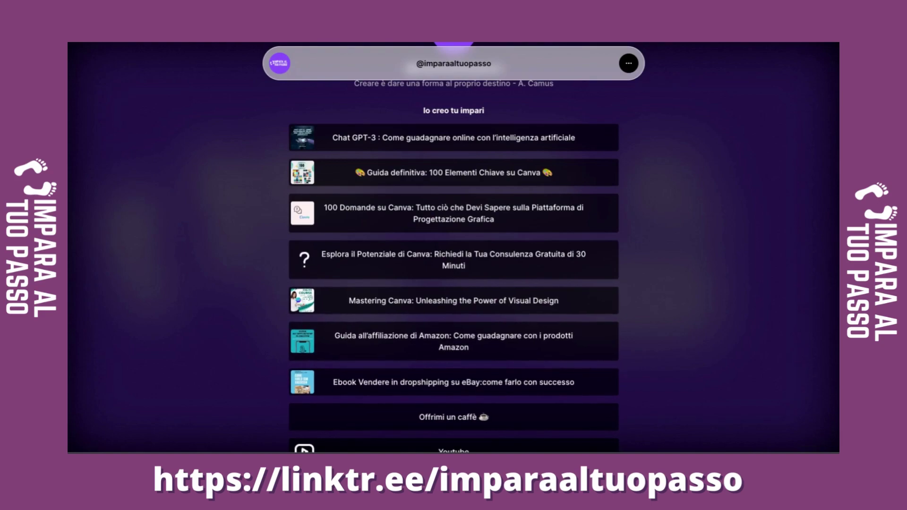
scroll(454, 245, down, 3)
scroll(454, 246, up, 5)
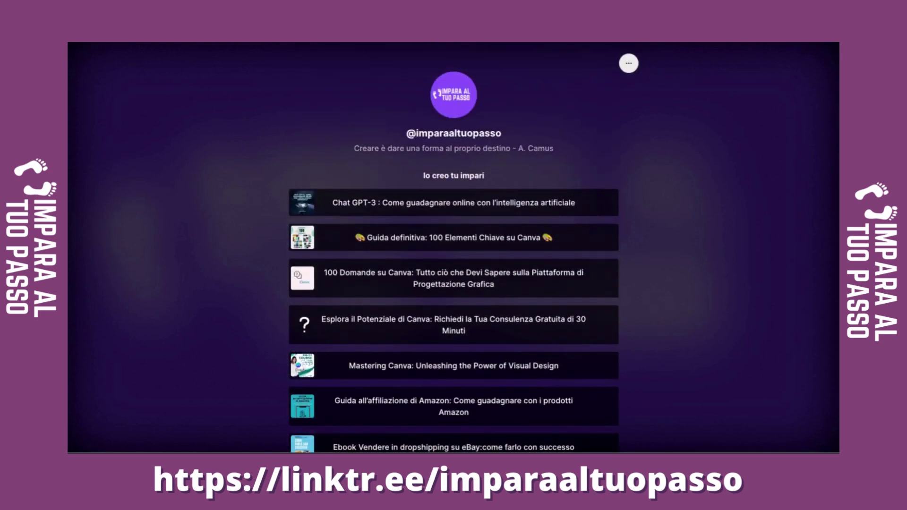